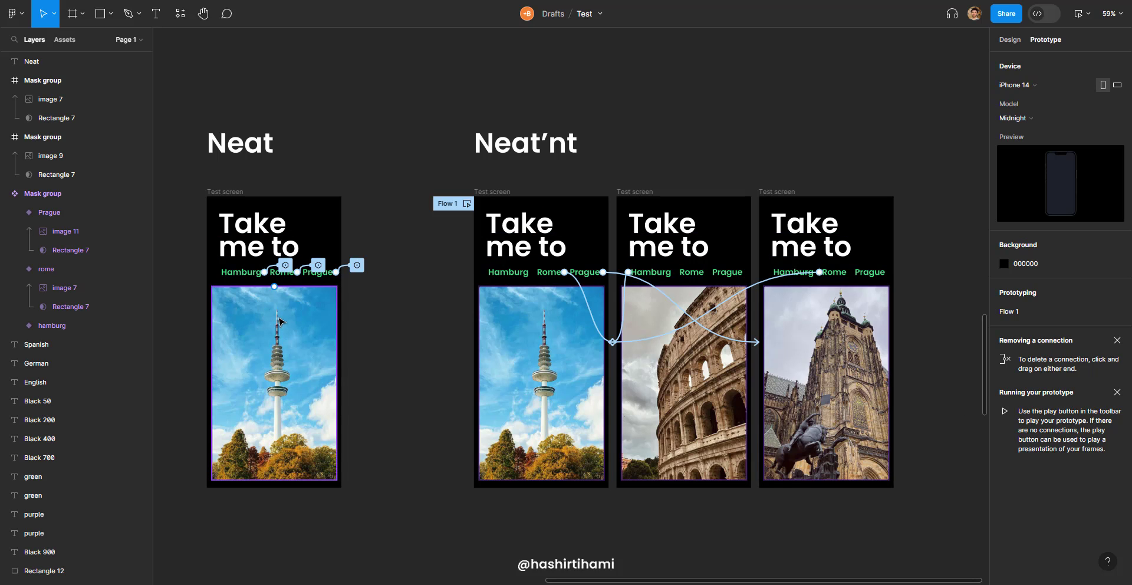
- Zoom out to show all the screens and select the Neat test screen
{"action": "scroll", "coordinate": [209, 294], "scroll_direction": "up", "scroll_amount": 2}
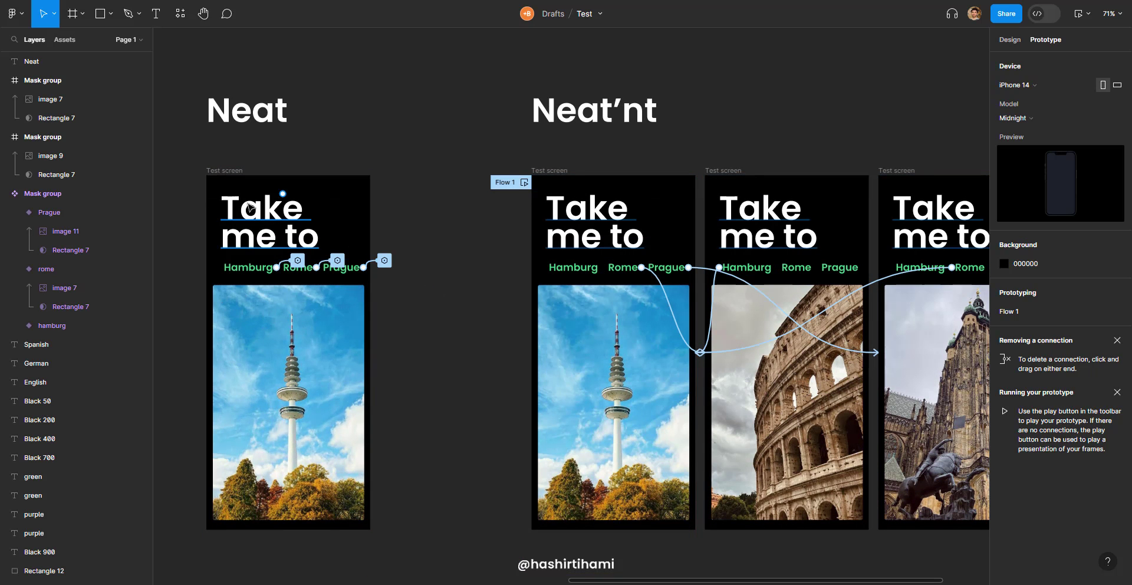
{"action": "left_click_drag", "start_coordinate": [468, 261], "coordinate": [369, 256]}
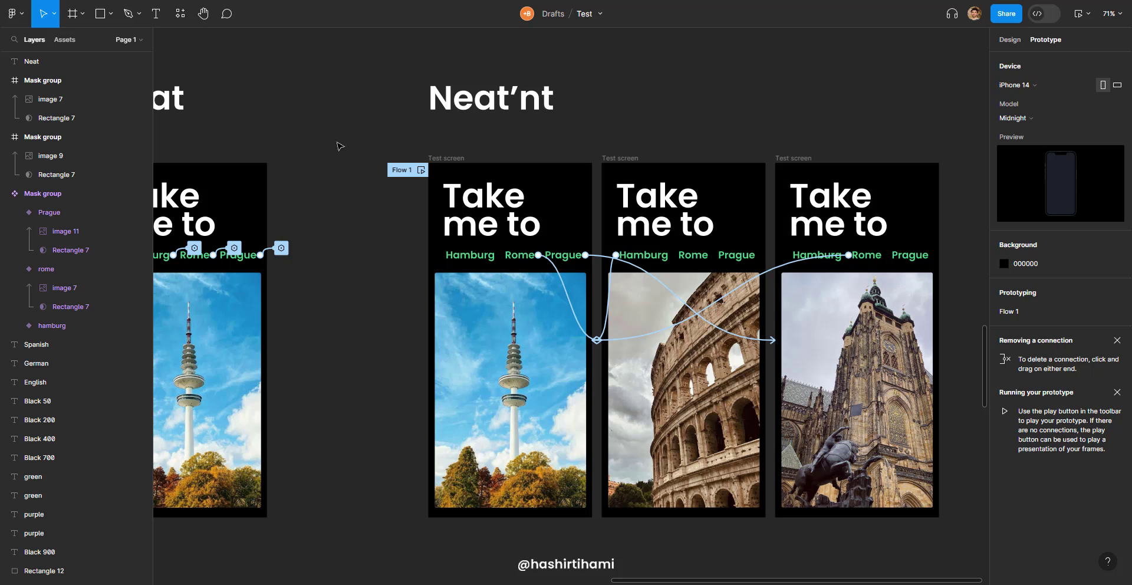
{"action": "key", "text": "shift+1"}
{"action": "left_click", "coordinate": [247, 177]}
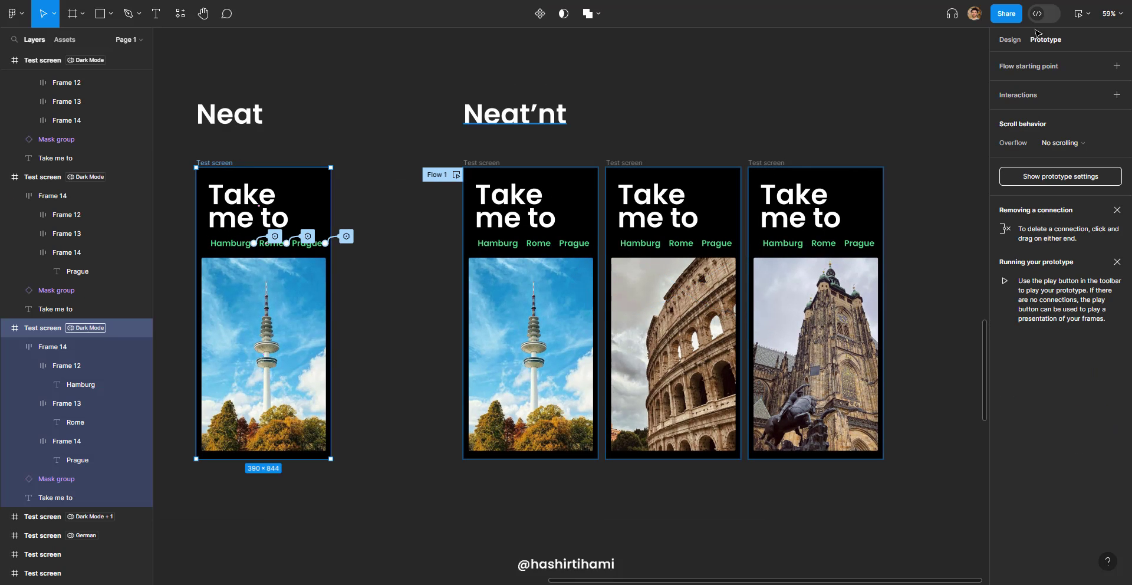
- Preview the prototype in a small window and test tapping Rome, then Hamburg
{"action": "left_click", "coordinate": [1089, 14]}
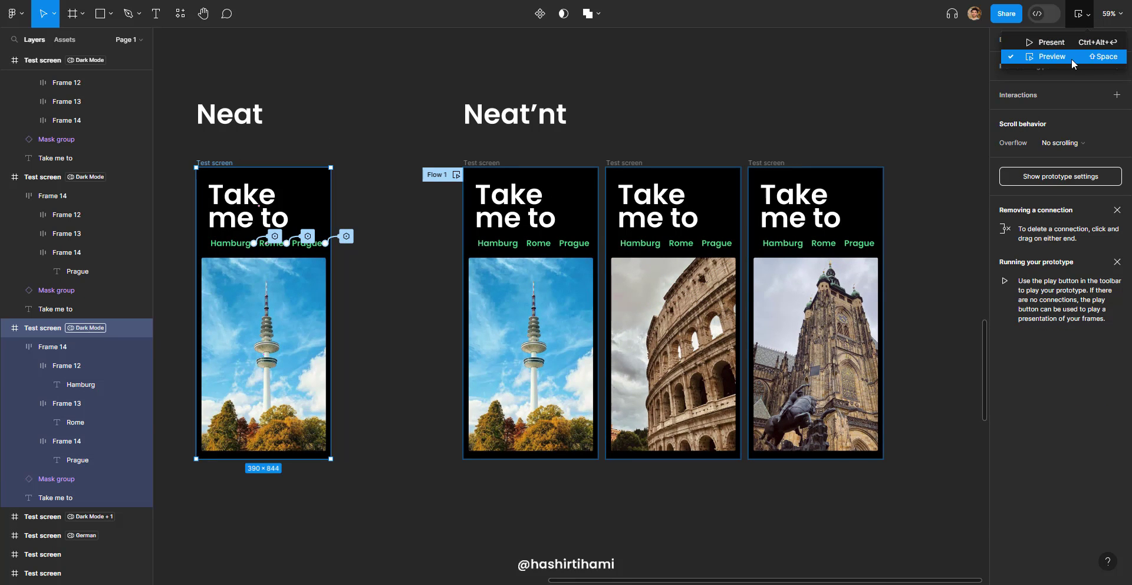
{"action": "left_click", "coordinate": [1029, 59]}
{"action": "left_click_drag", "start_coordinate": [1029, 78], "coordinate": [538, 70]}
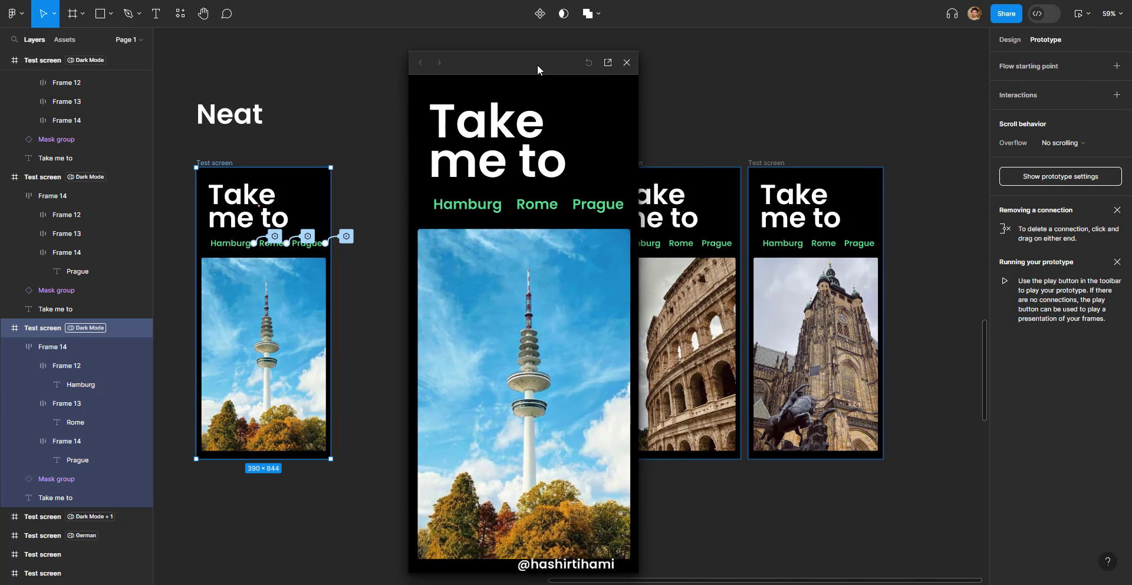
{"action": "left_click", "coordinate": [539, 208]}
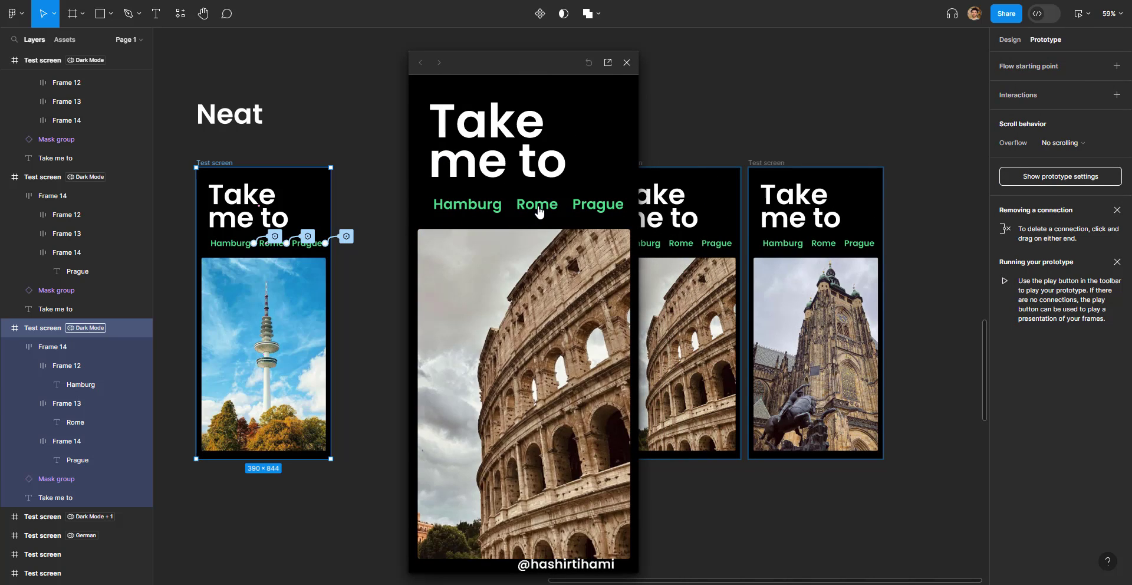
{"action": "left_click", "coordinate": [503, 208]}
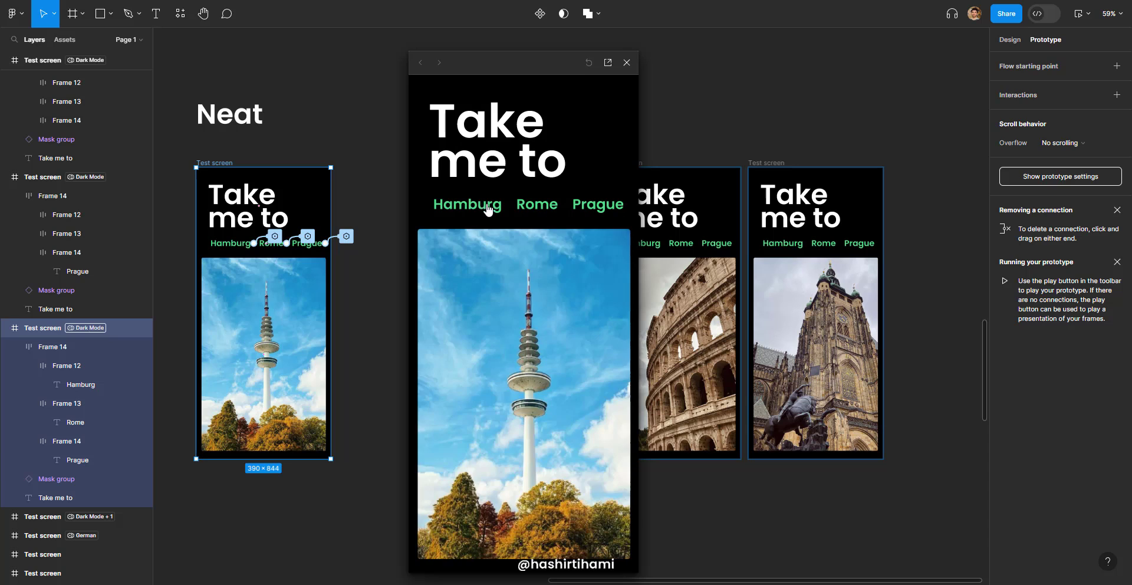
{"action": "left_click", "coordinate": [627, 62]}
- Select the Test screen frame, then marquee-select the Neat'nt screens and the Neat screen
{"action": "left_click_drag", "start_coordinate": [181, 149], "coordinate": [233, 207]}
{"action": "key", "text": "Escape"}
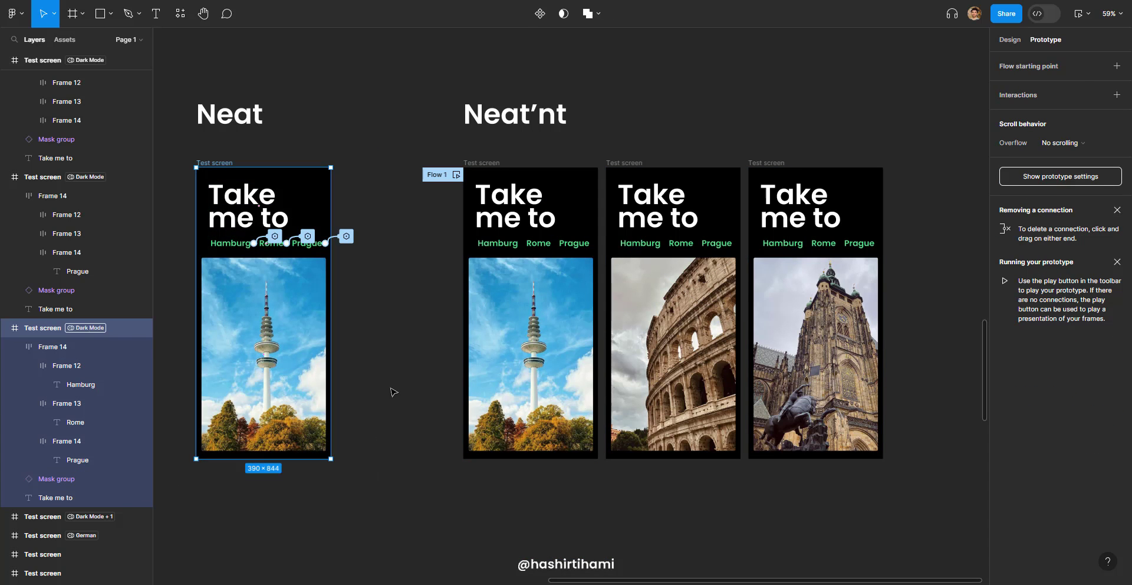
{"action": "left_click", "coordinate": [394, 393]}
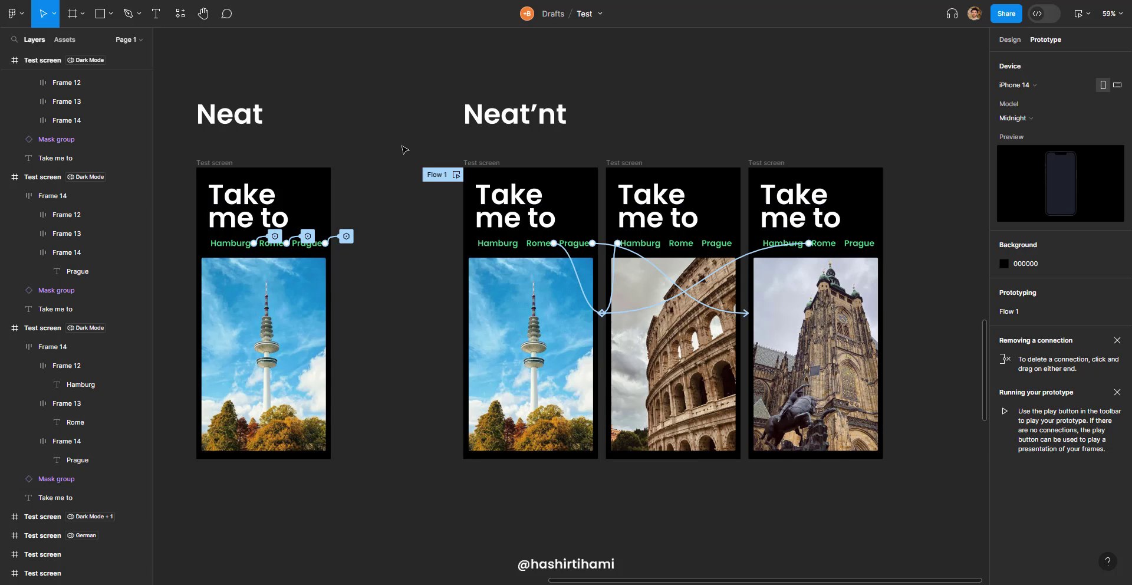
{"action": "left_click_drag", "start_coordinate": [405, 150], "coordinate": [965, 529]}
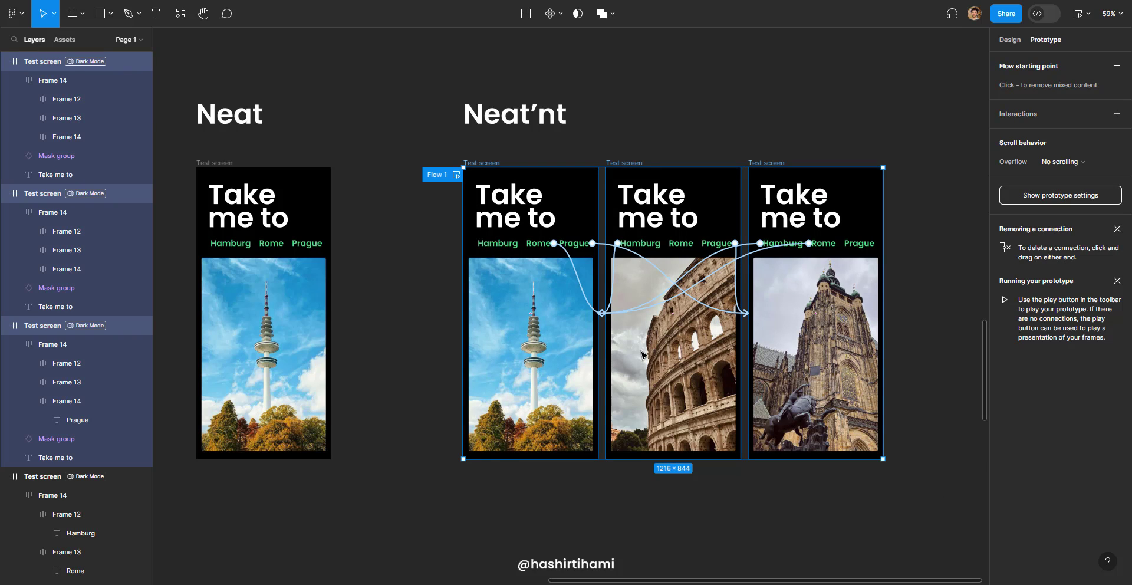
{"action": "left_click_drag", "start_coordinate": [171, 148], "coordinate": [394, 515]}
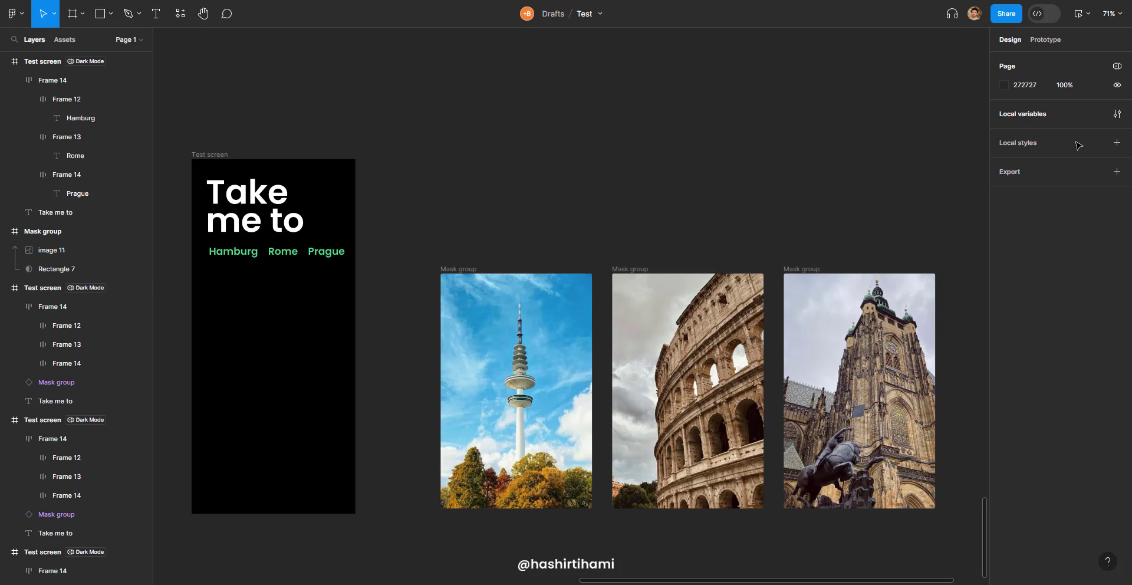
- Create a new local variable collection named 'Cities'
{"action": "left_click", "coordinate": [1117, 114]}
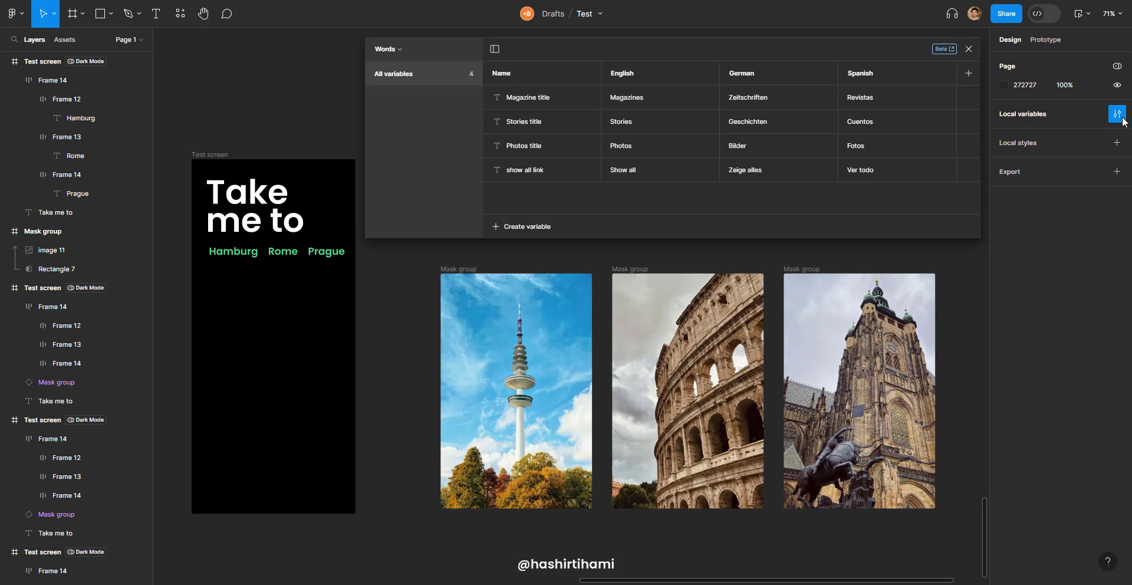
{"action": "left_click", "coordinate": [397, 51]}
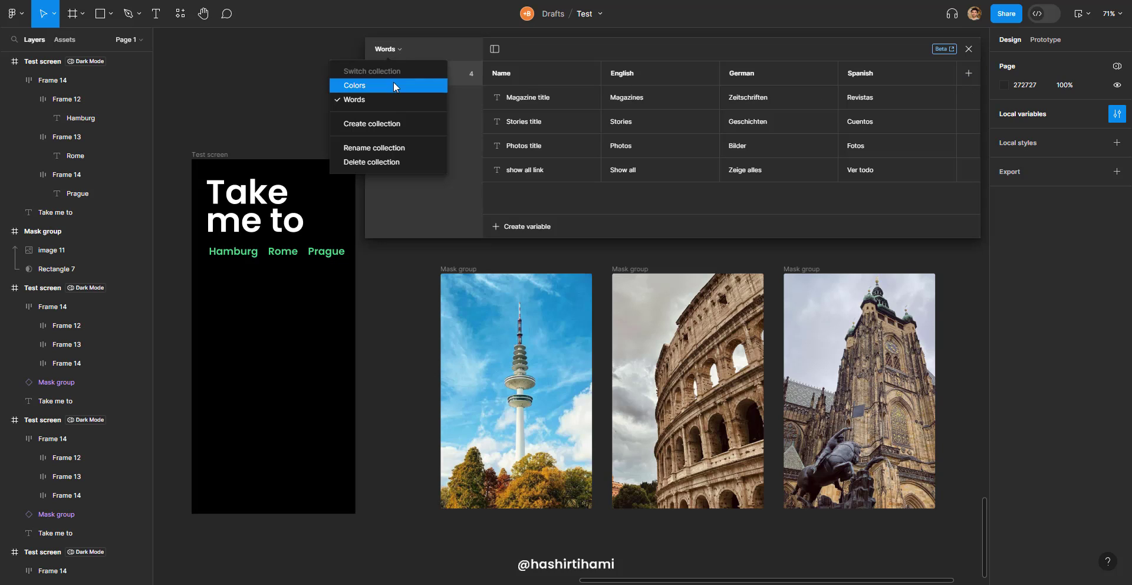
{"action": "left_click", "coordinate": [384, 123]}
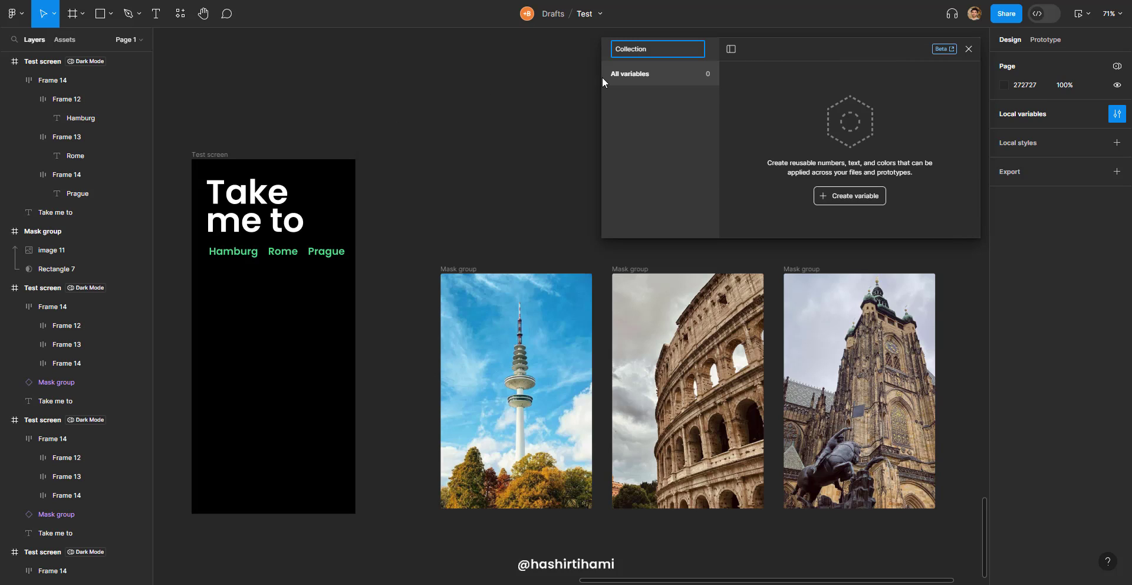
{"action": "type", "text": "Cities"}
- Add a string variable cityName with the value 'hamburg' to the Cities collection
{"action": "left_click", "coordinate": [879, 198]}
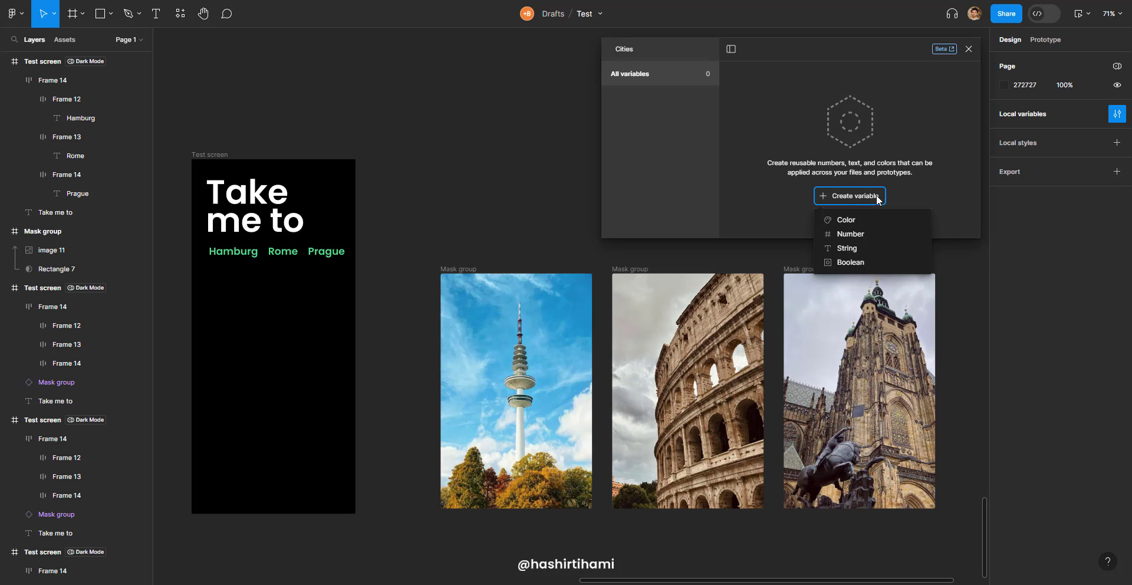
{"action": "left_click", "coordinate": [855, 250]}
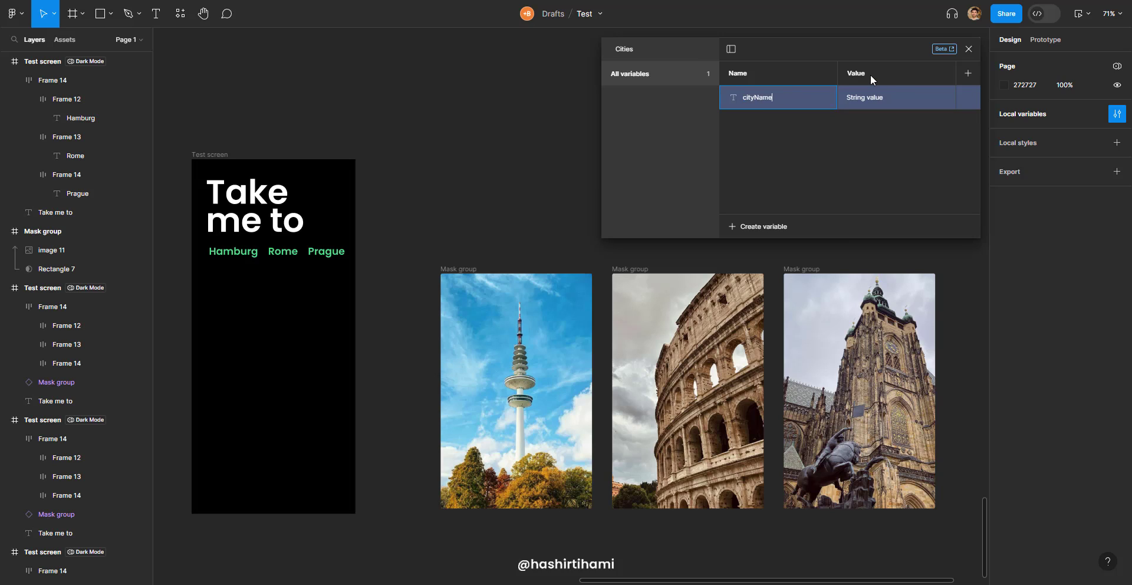
{"action": "left_click", "coordinate": [873, 95]}
{"action": "type", "text": "hamburg"}
{"action": "left_click", "coordinate": [904, 181]}
{"action": "left_click", "coordinate": [969, 50]}
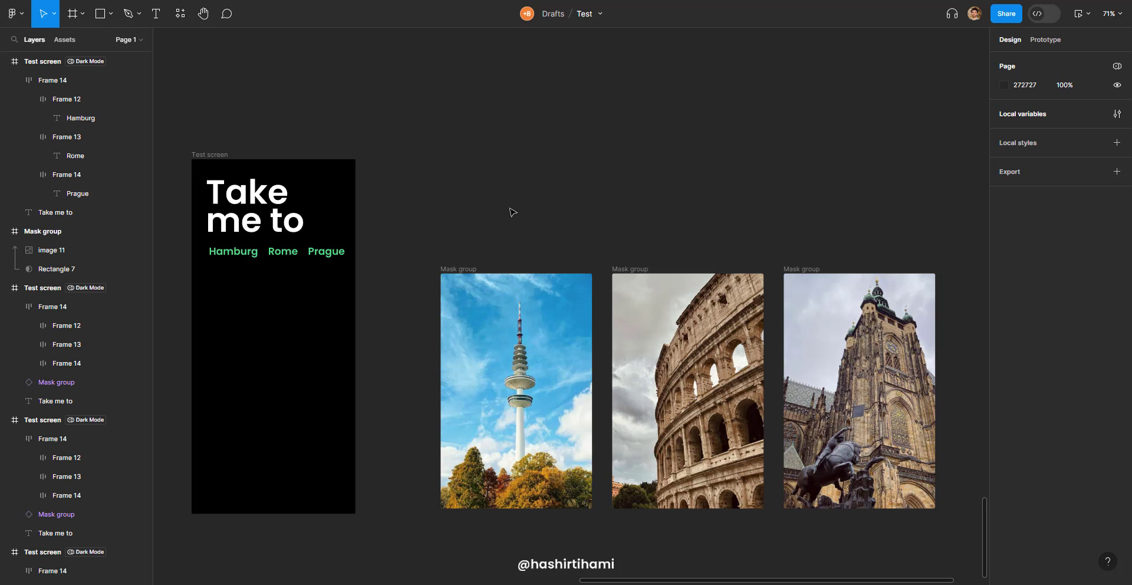
- Combine the three city photo mask groups into a component set with property cityName
{"action": "left_click_drag", "start_coordinate": [429, 244], "coordinate": [960, 553]}
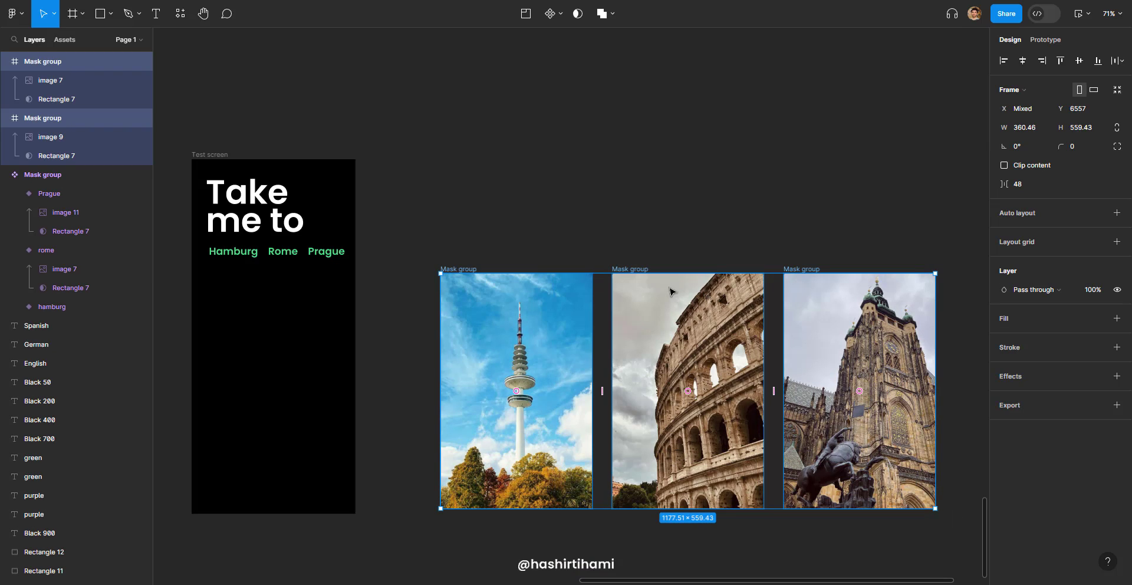
{"action": "left_click", "coordinate": [560, 19]}
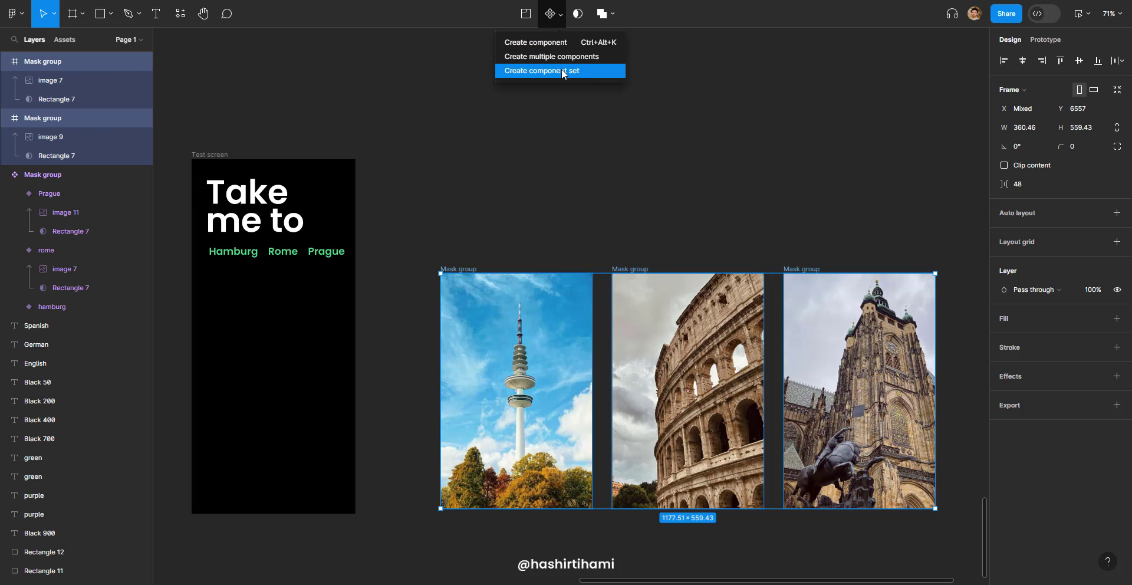
{"action": "left_click", "coordinate": [586, 70]}
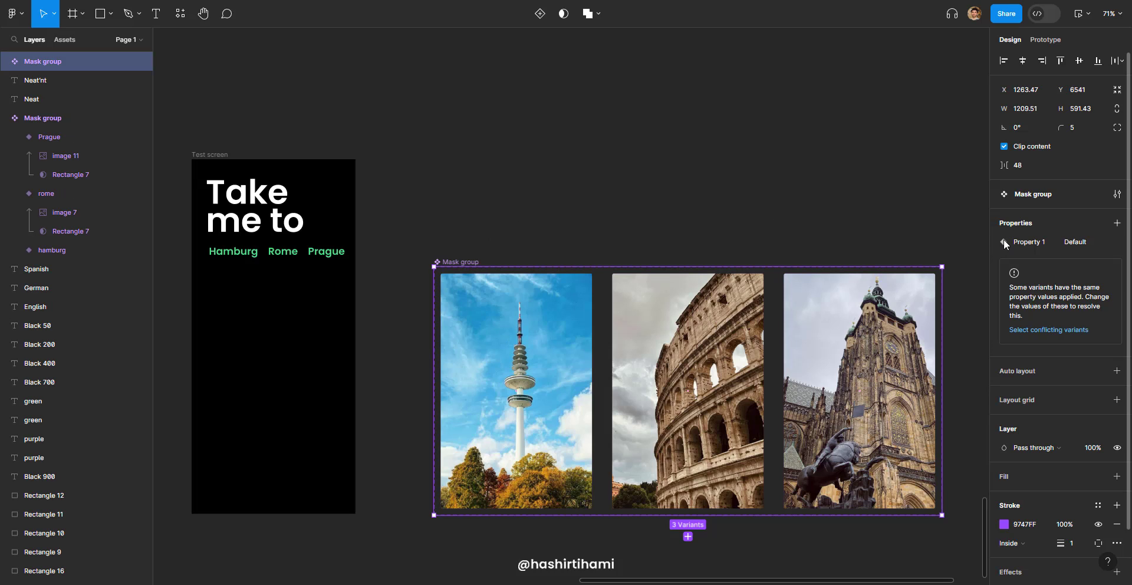
{"action": "double_click", "coordinate": [1035, 242]}
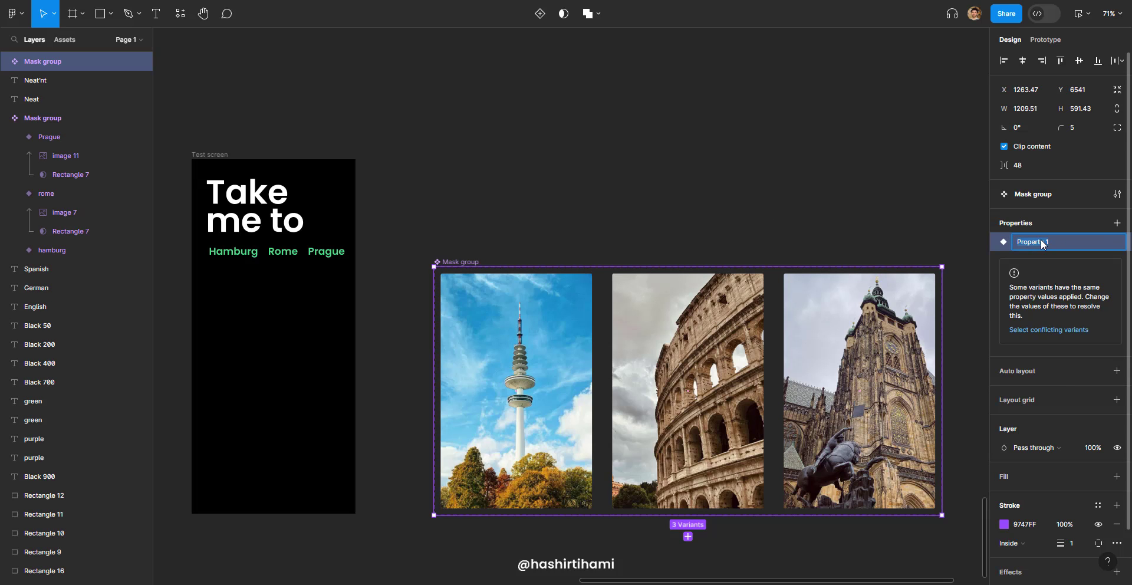
{"action": "left_click", "coordinate": [814, 210]}
- Set the variants' cityName values to hamburg, rome and prague
{"action": "left_click", "coordinate": [500, 318]}
{"action": "left_click", "coordinate": [1076, 267]}
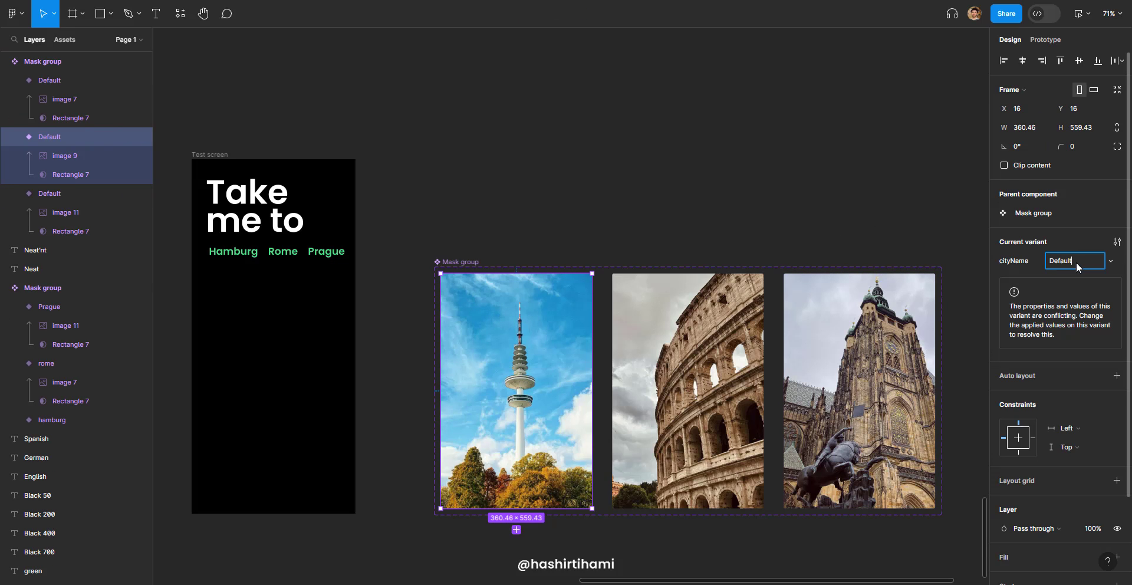
{"action": "type", "text": "hamburg"}
{"action": "left_click", "coordinate": [687, 366]}
{"action": "left_click", "coordinate": [1070, 261]}
{"action": "type", "text": "rome"}
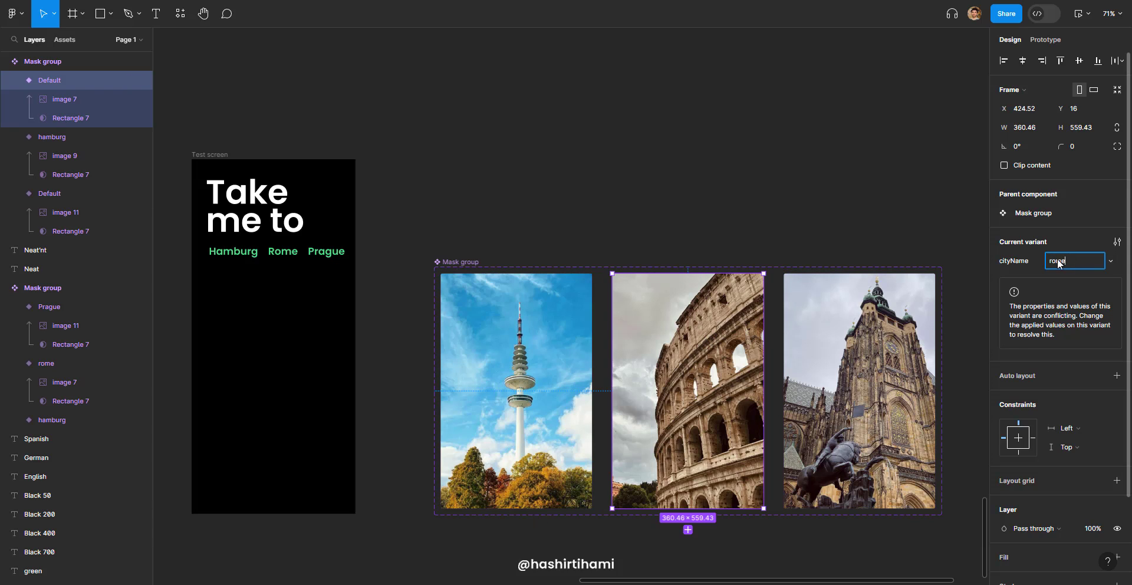
{"action": "key", "text": "Tab"}
{"action": "left_click", "coordinate": [1087, 263]}
{"action": "type", "text": "prag"}
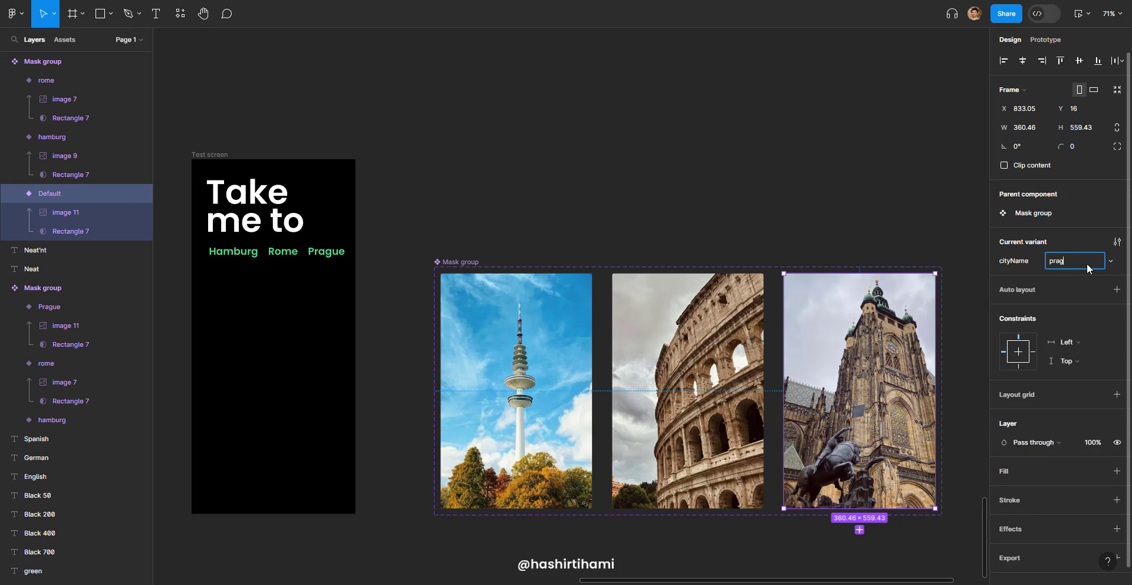
{"action": "type", "text": "ue"}
{"action": "left_click", "coordinate": [828, 243]}
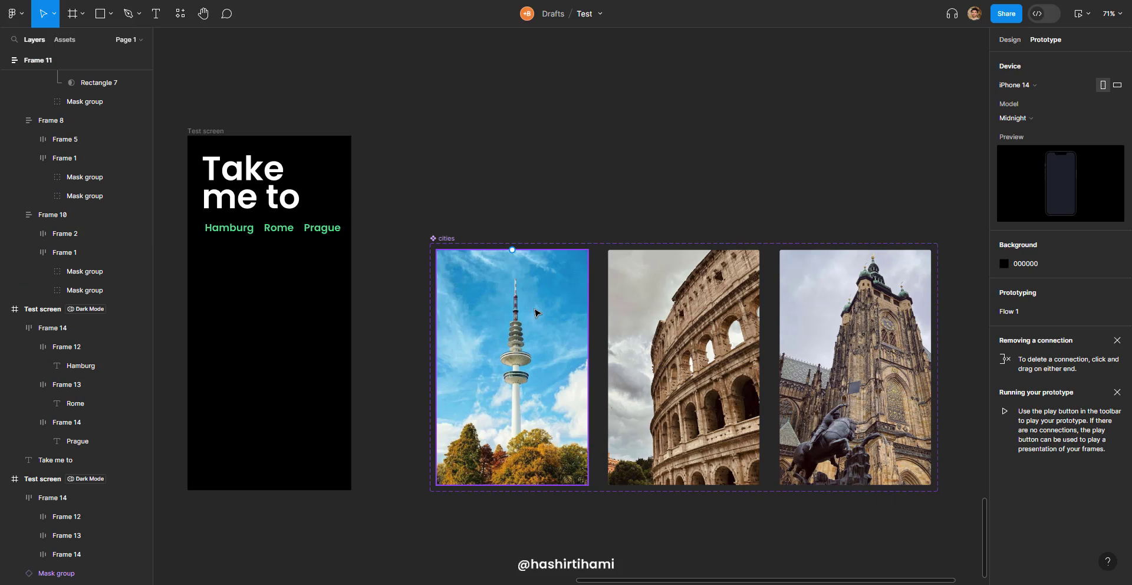
- Place a Hamburg cities instance in the Test screen and bind its cityName property to the cityName variable
{"action": "left_click_drag", "start_coordinate": [498, 318], "coordinate": [306, 297]}
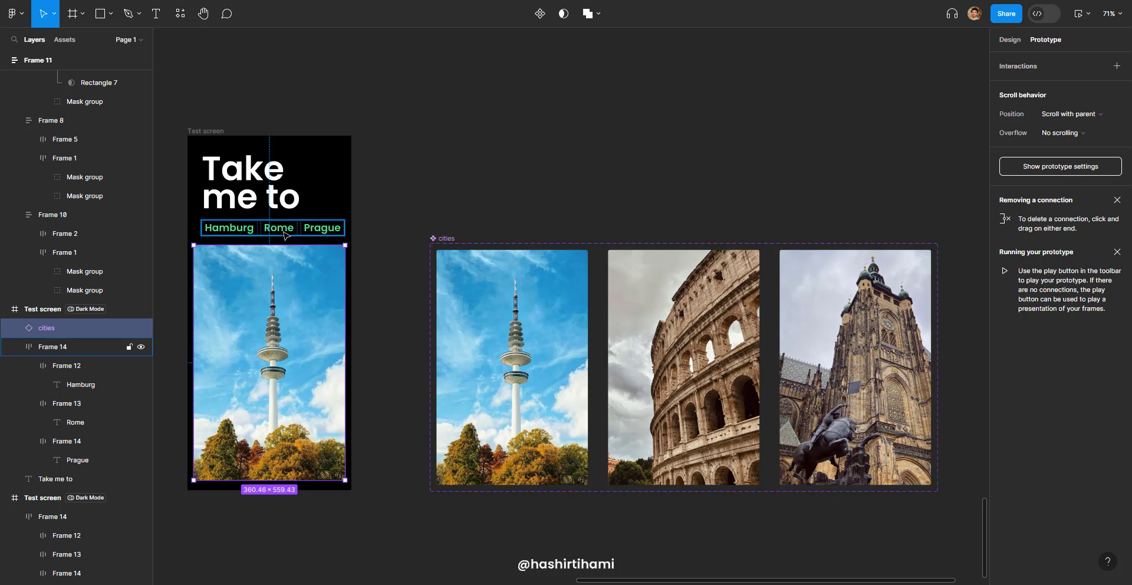
{"action": "left_click", "coordinate": [390, 216]}
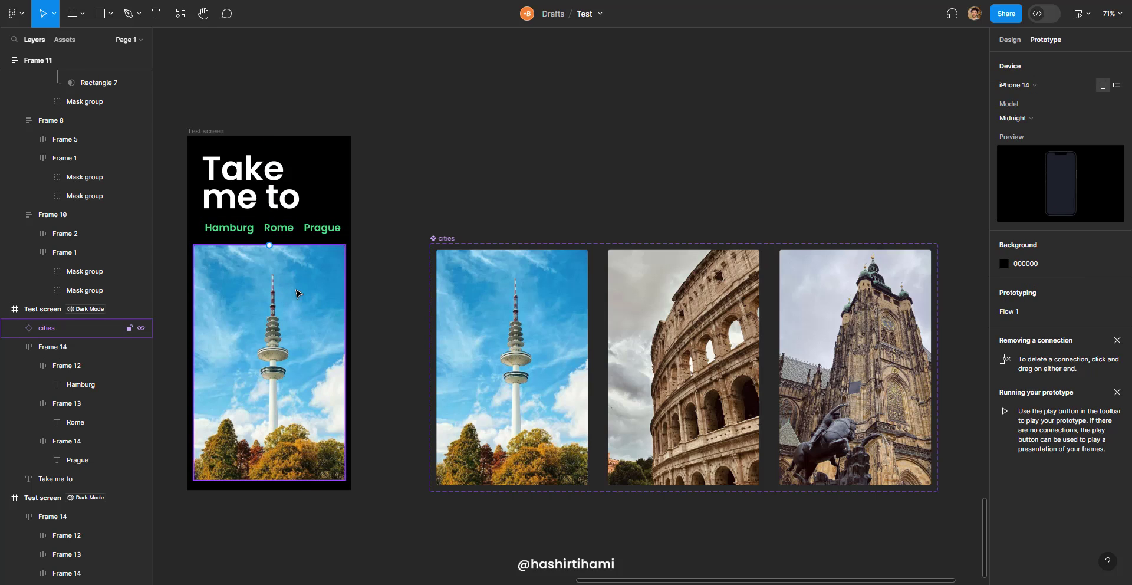
{"action": "left_click", "coordinate": [269, 299]}
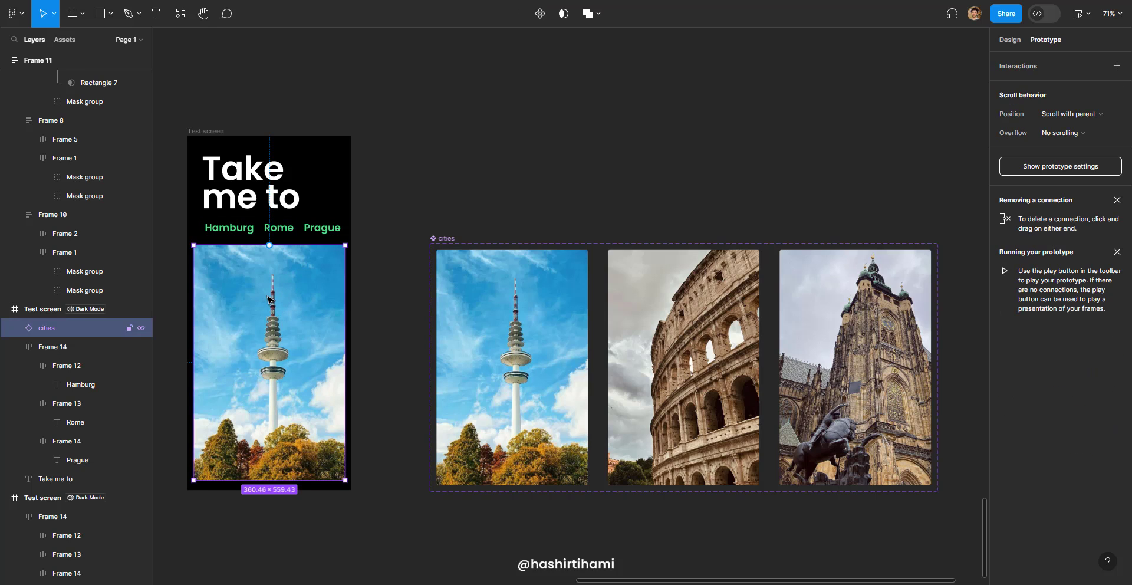
{"action": "left_click", "coordinate": [1010, 41]}
{"action": "mouse_move", "coordinate": [1114, 215]}
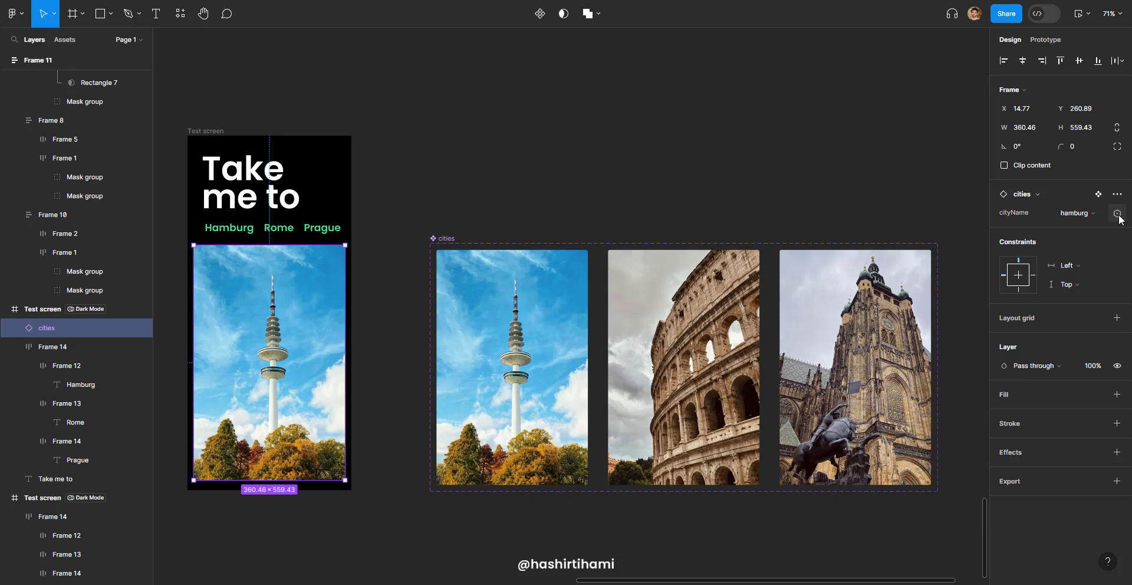
{"action": "left_click", "coordinate": [1117, 215]}
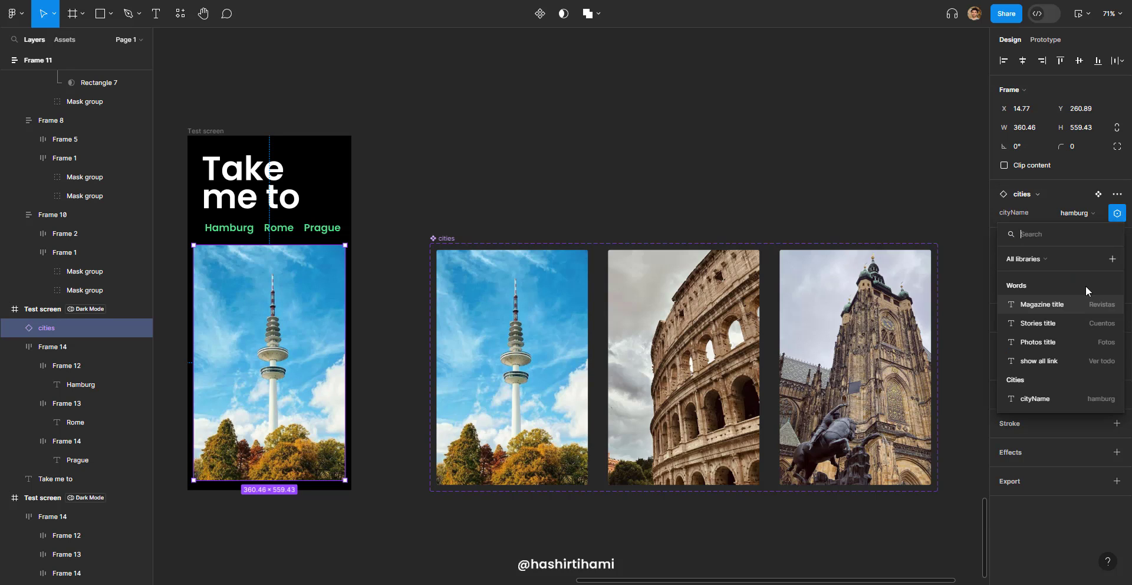
{"action": "left_click", "coordinate": [1046, 397]}
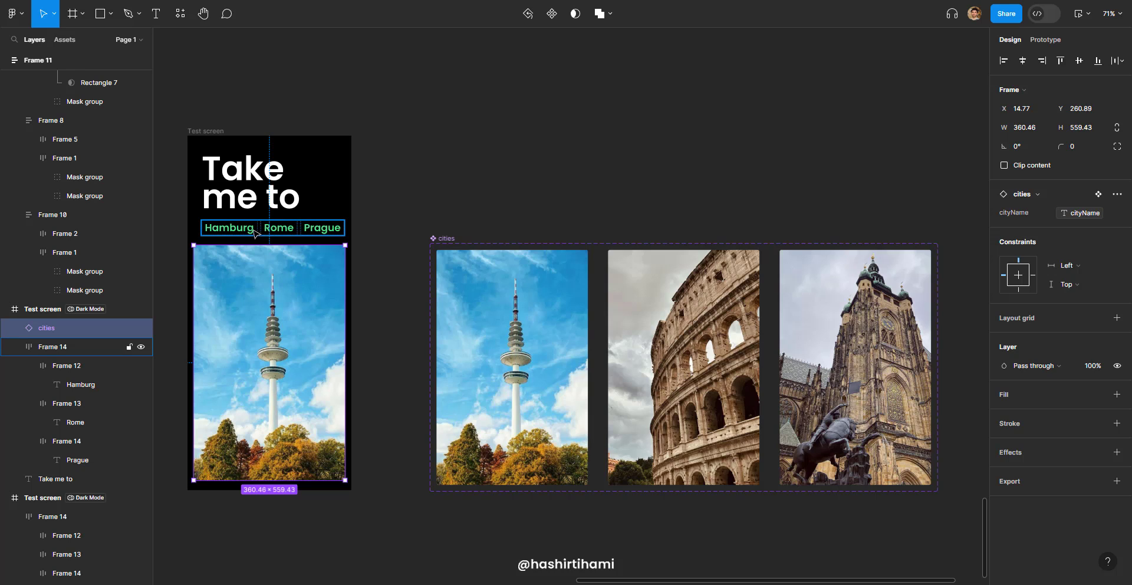
- Give the Hamburg label an On tap action setting cityName to "hamburg"
{"action": "double_click", "coordinate": [235, 233]}
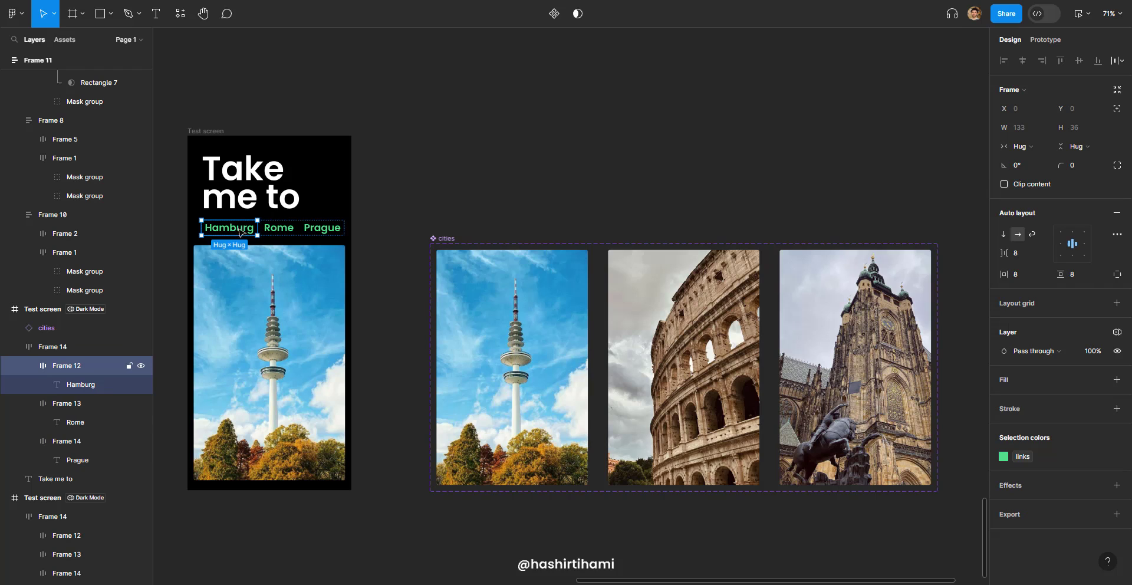
{"action": "left_click", "coordinate": [1037, 41]}
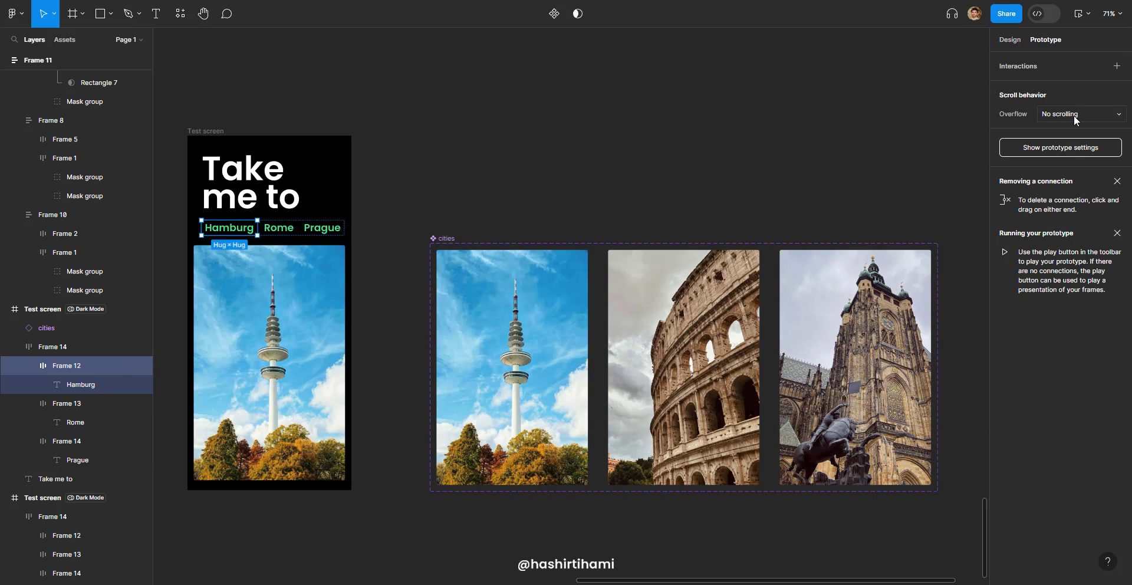
{"action": "left_click", "coordinate": [1117, 66]}
{"action": "left_click", "coordinate": [914, 109]}
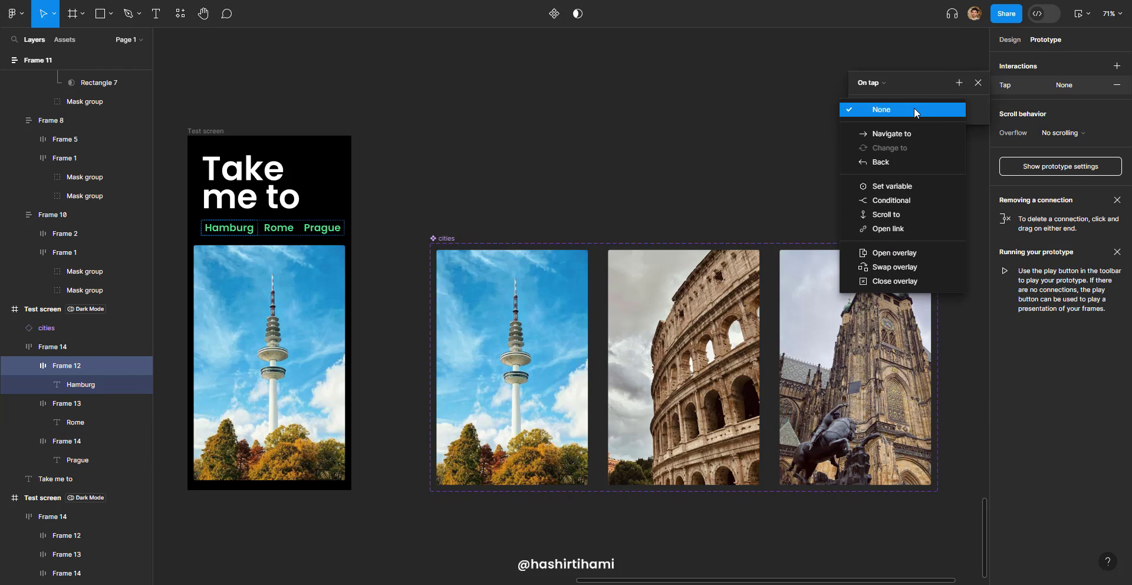
{"action": "left_click", "coordinate": [899, 186]}
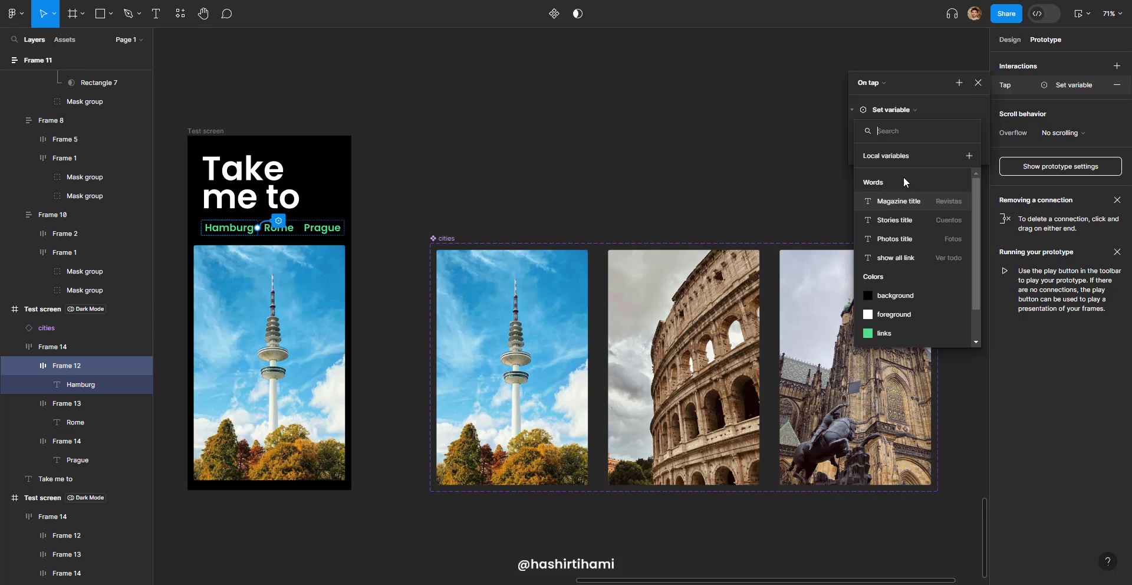
{"action": "scroll", "coordinate": [920, 282], "scroll_direction": "down", "scroll_amount": 2}
{"action": "left_click", "coordinate": [901, 333]}
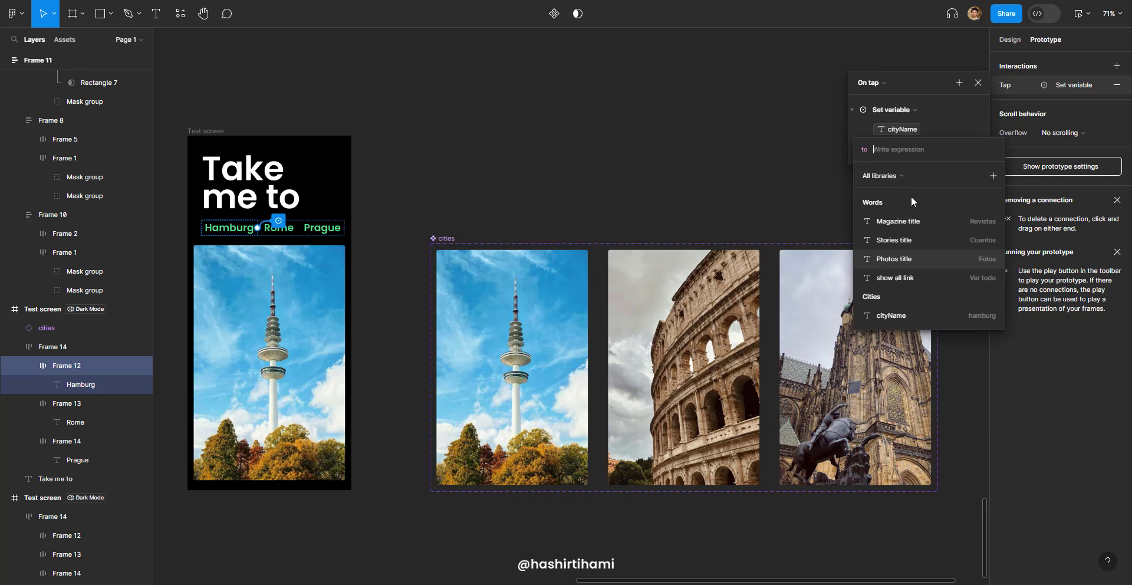
{"action": "type", "text": "\"hamburg\""}
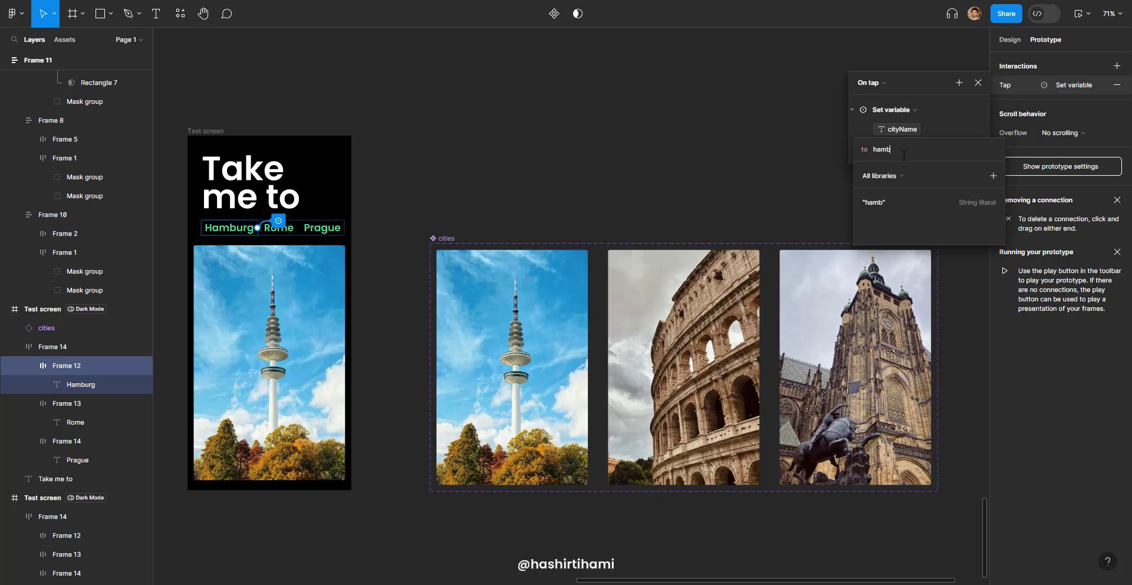
{"action": "left_click", "coordinate": [951, 120]}
- Give the Rome label an On tap action setting cityName to "rome"
{"action": "left_click", "coordinate": [280, 231]}
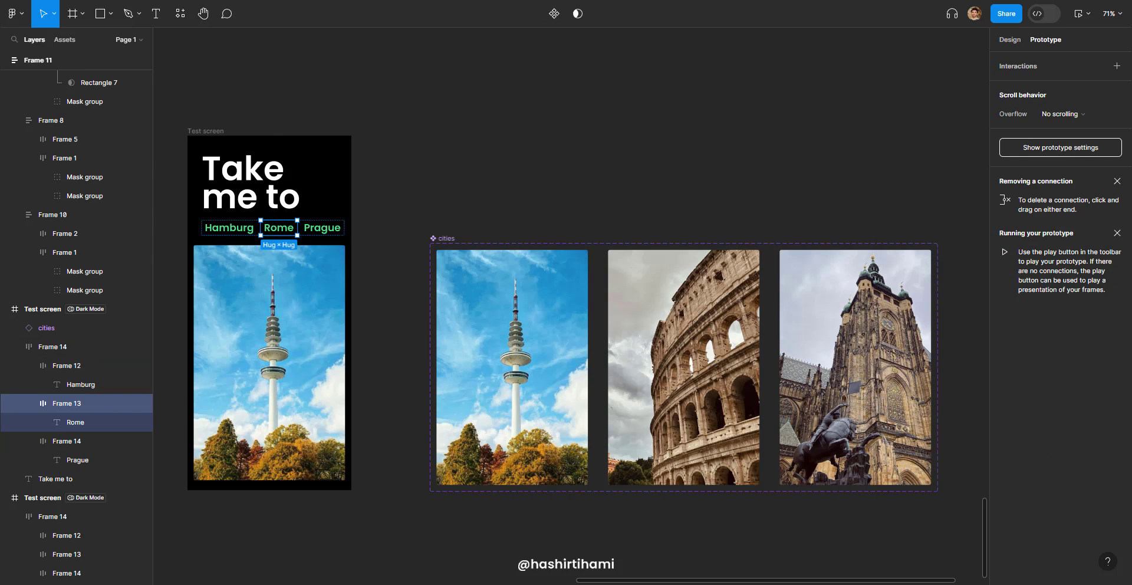
{"action": "left_click", "coordinate": [1117, 65]}
{"action": "left_click", "coordinate": [884, 111]}
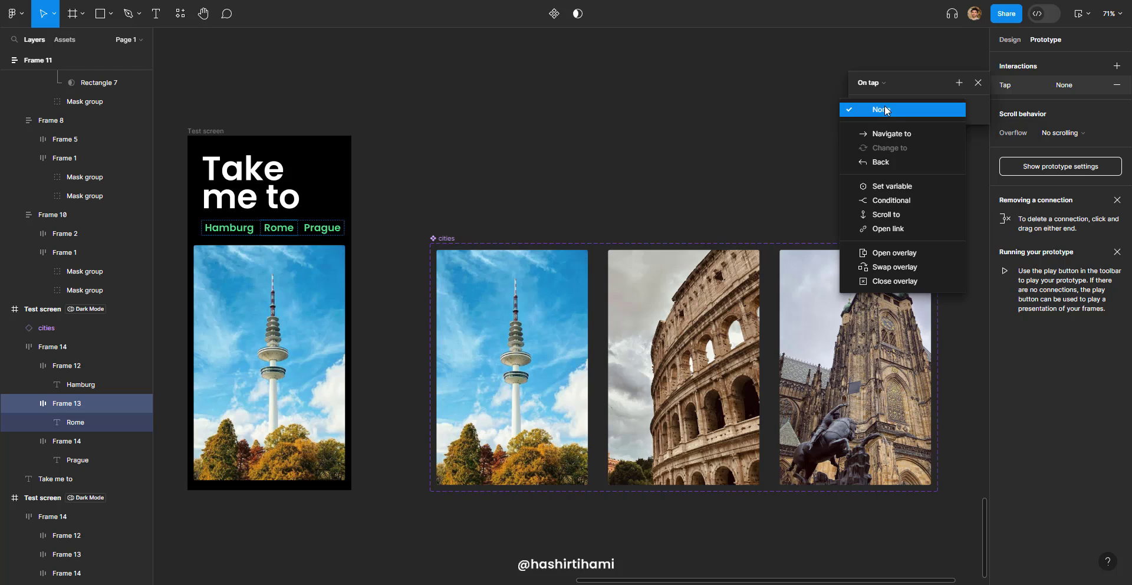
{"action": "left_click", "coordinate": [901, 186]}
{"action": "scroll", "coordinate": [908, 283], "scroll_direction": "down", "scroll_amount": 3}
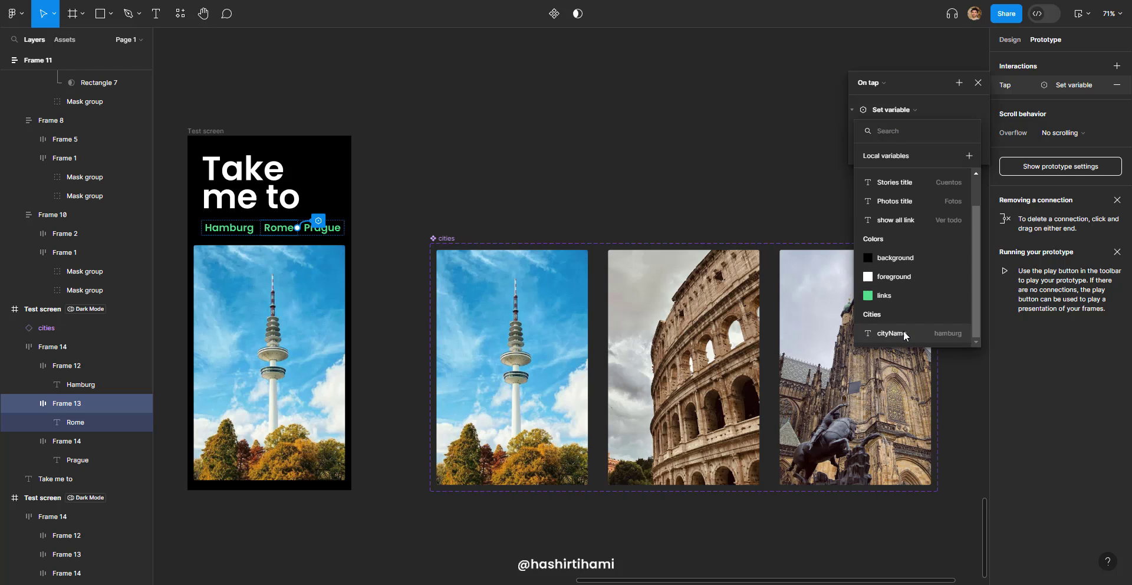
{"action": "left_click", "coordinate": [904, 330]}
{"action": "type", "text": "rome"}
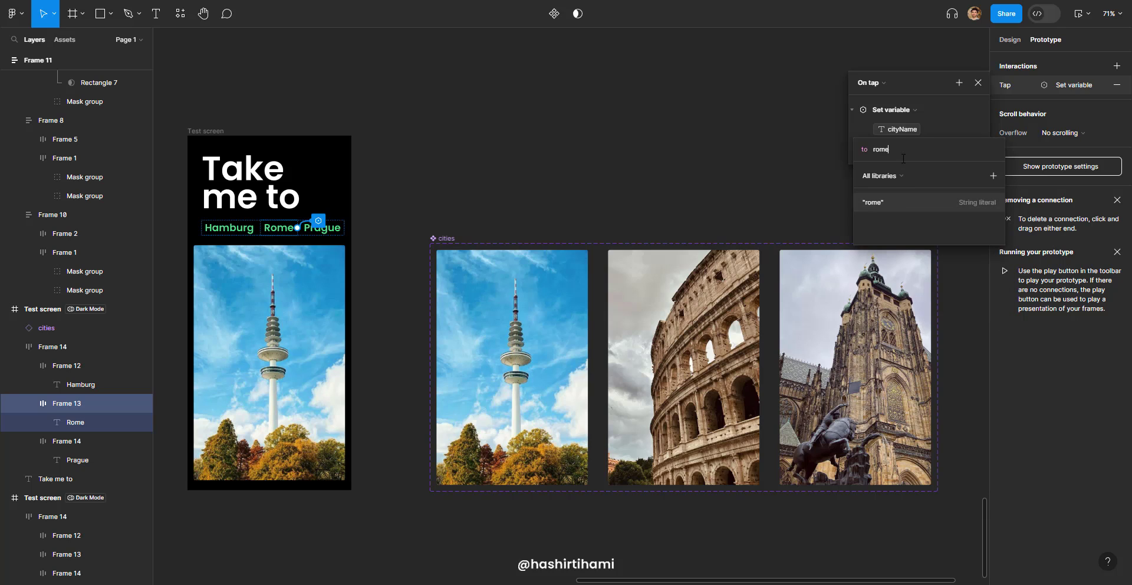
{"action": "left_click", "coordinate": [358, 237]}
- Give the Prague label an On tap action setting cityName to "prague"
{"action": "left_click", "coordinate": [332, 233]}
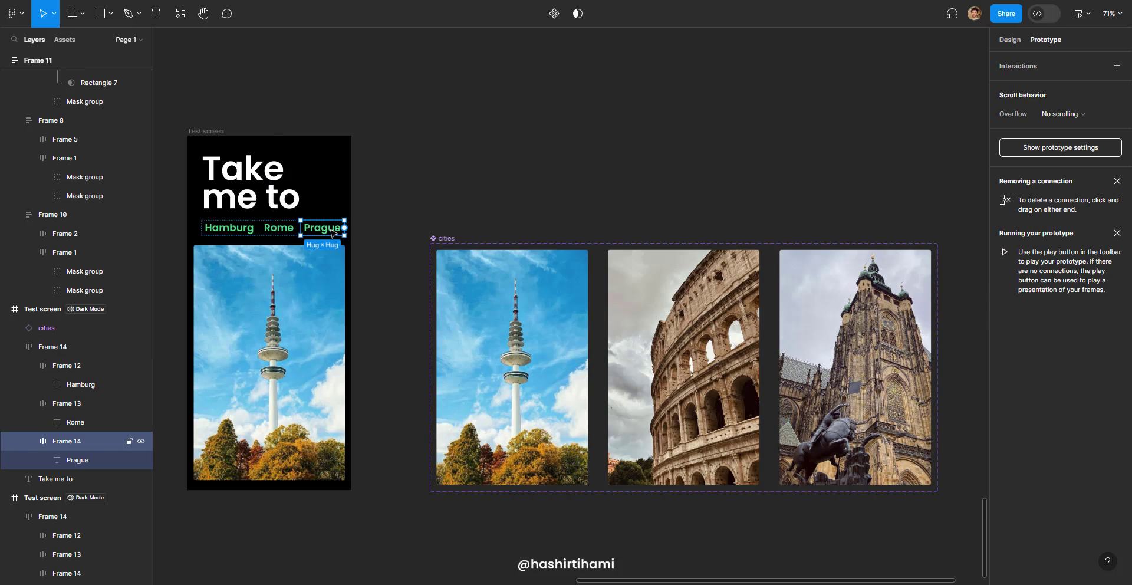
{"action": "left_click", "coordinate": [1117, 65]}
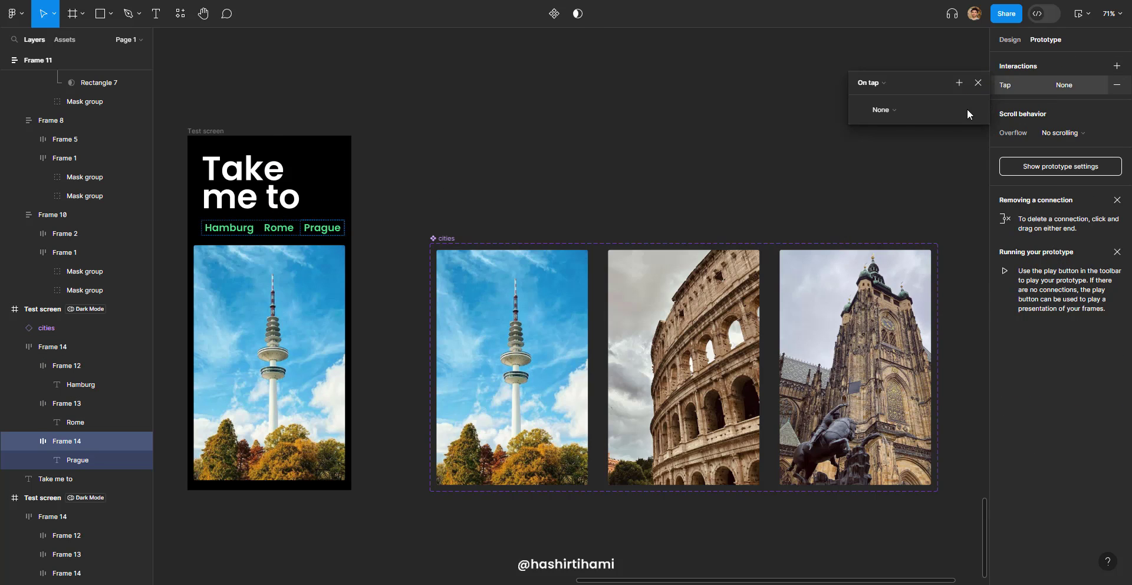
{"action": "left_click", "coordinate": [890, 111]}
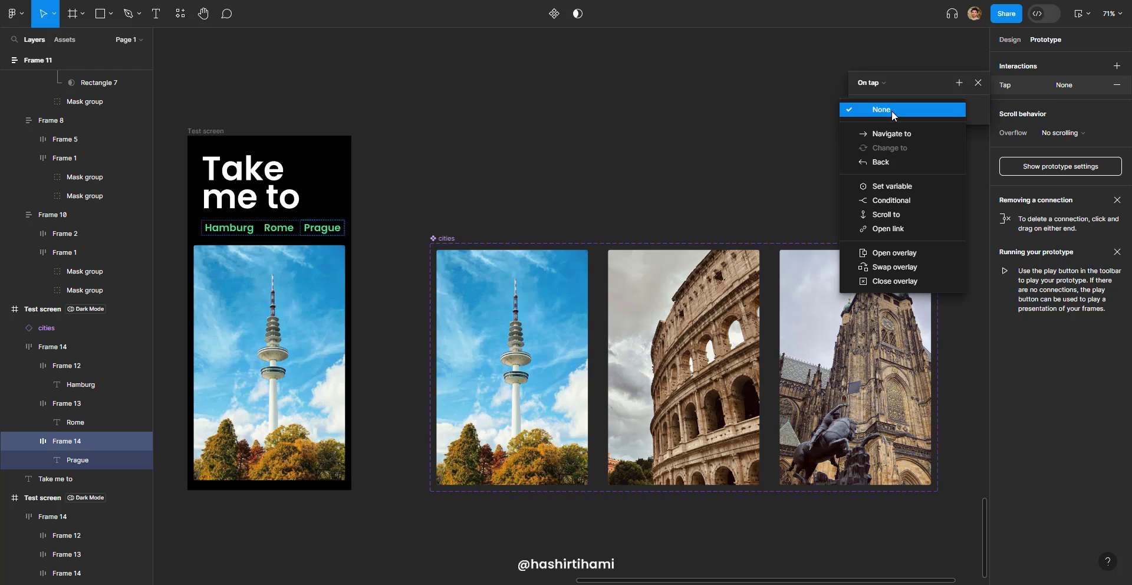
{"action": "left_click", "coordinate": [908, 186]}
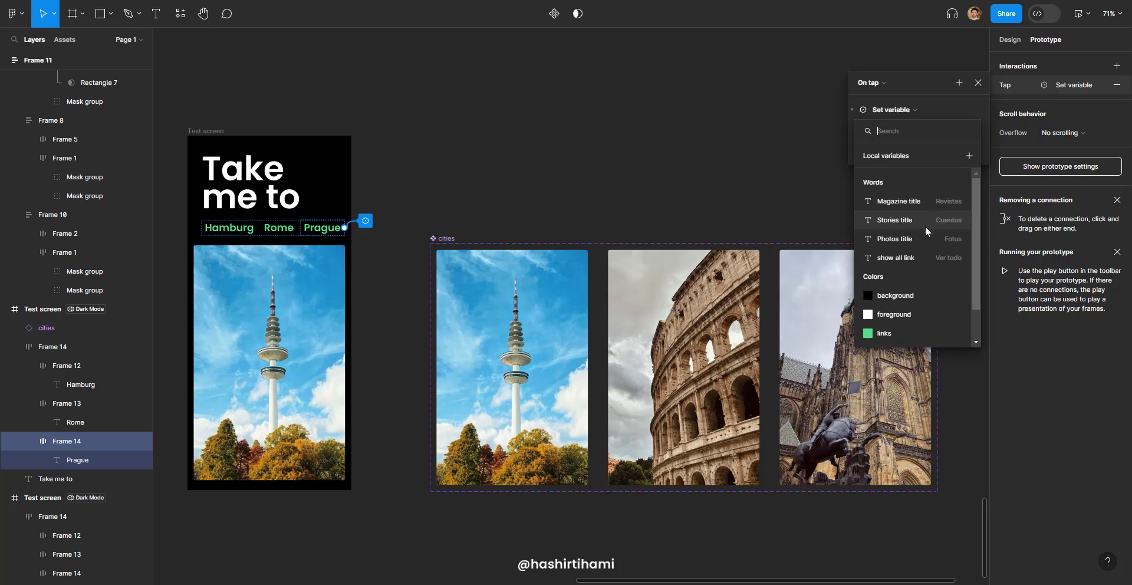
{"action": "scroll", "coordinate": [925, 225], "scroll_direction": "down", "scroll_amount": 2}
{"action": "left_click", "coordinate": [903, 334]}
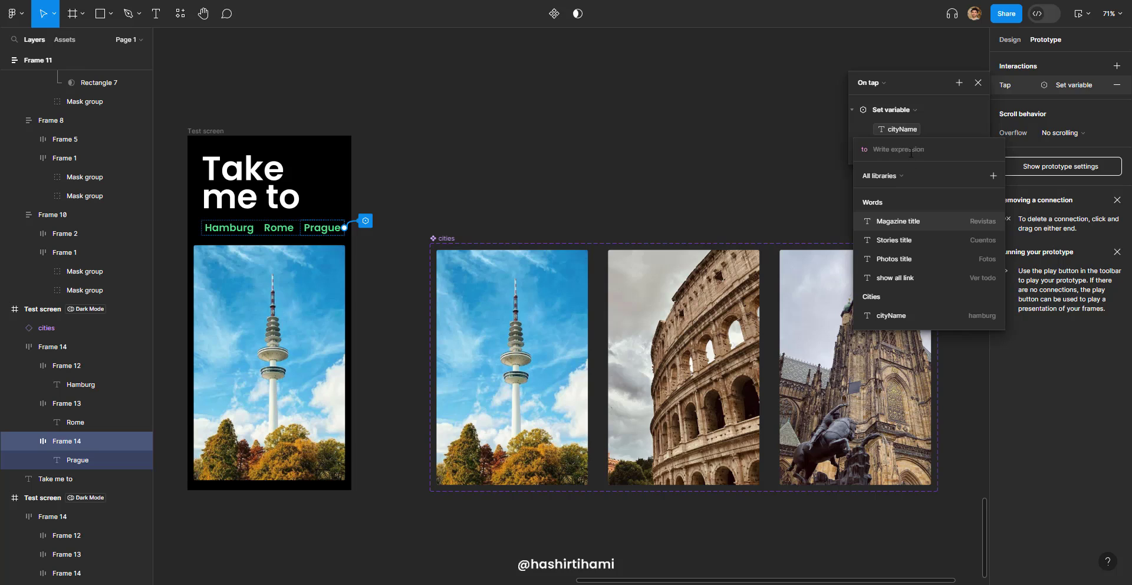
{"action": "type", "text": "\"prage"}
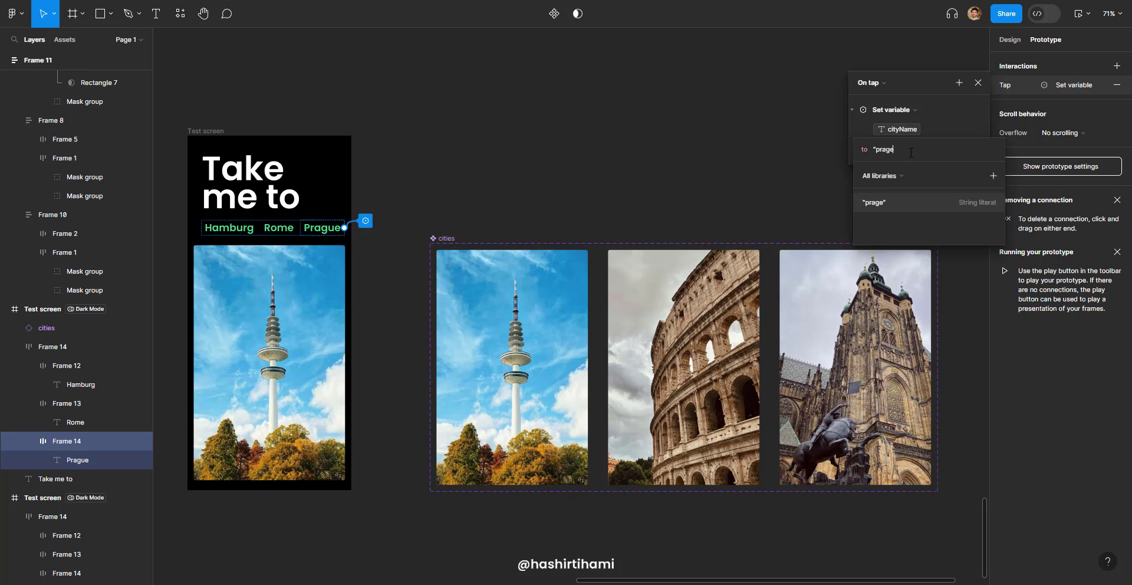
{"action": "type", "text": "e"}
{"action": "key", "text": "Return"}
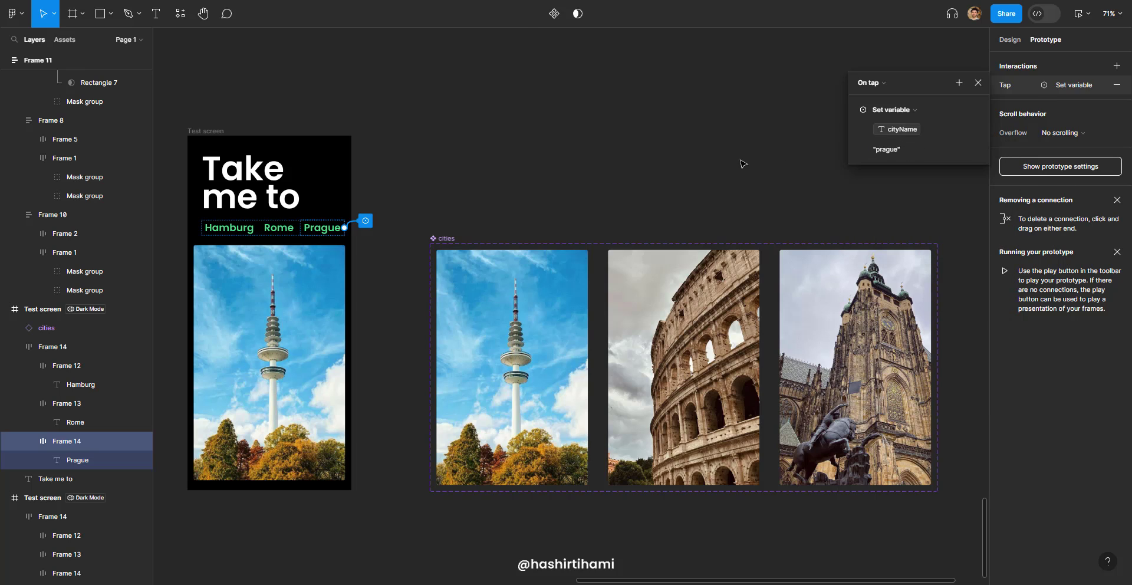
{"action": "left_click", "coordinate": [743, 164]}
{"action": "left_click", "coordinate": [88, 309]}
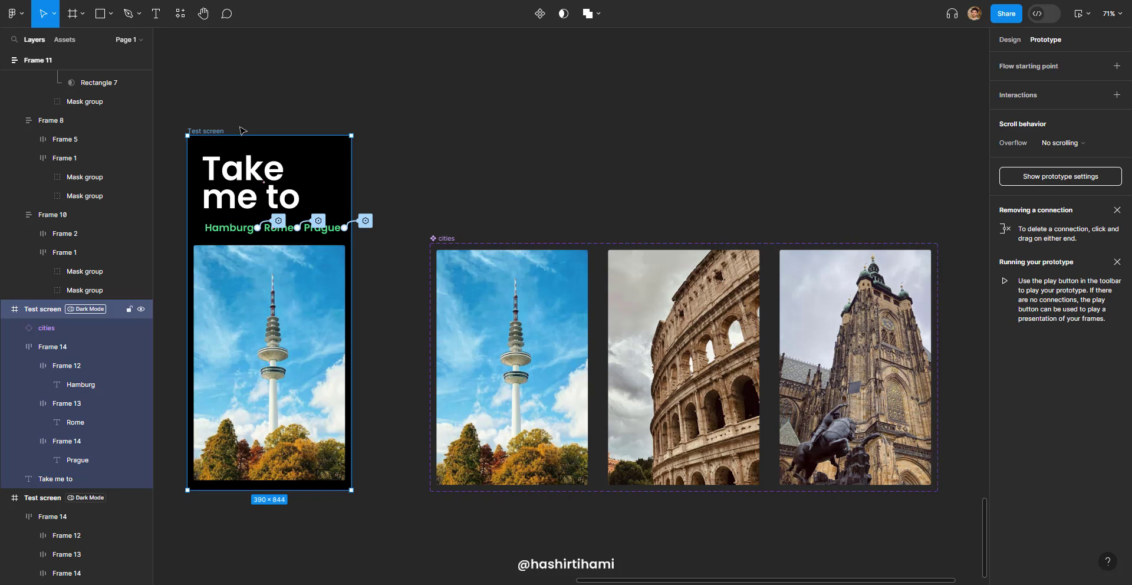
{"action": "left_click", "coordinate": [1088, 13]}
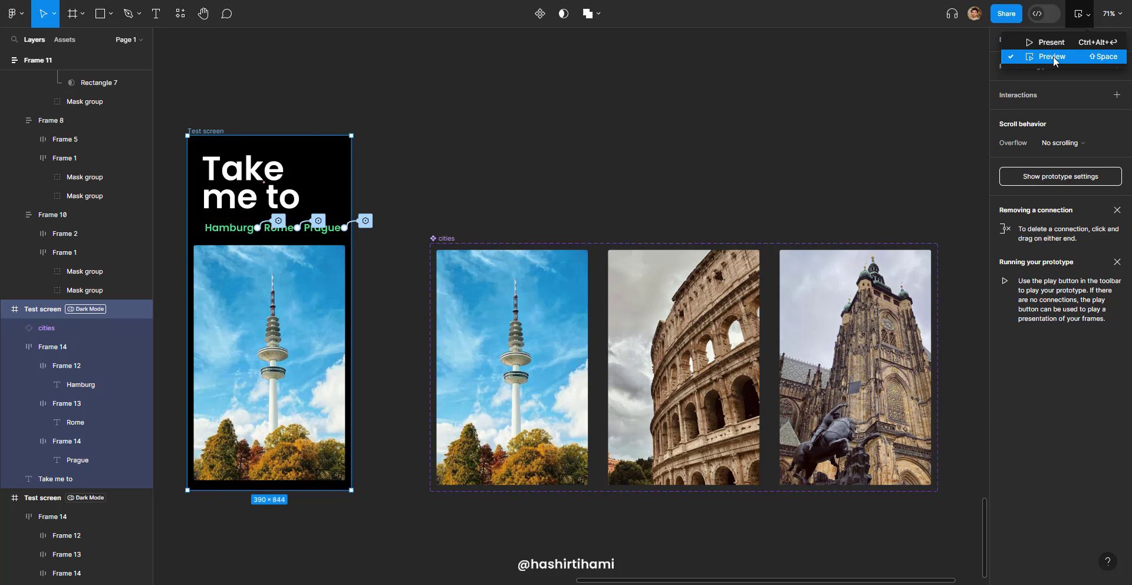
{"action": "left_click", "coordinate": [1057, 57]}
{"action": "left_click", "coordinate": [526, 207]}
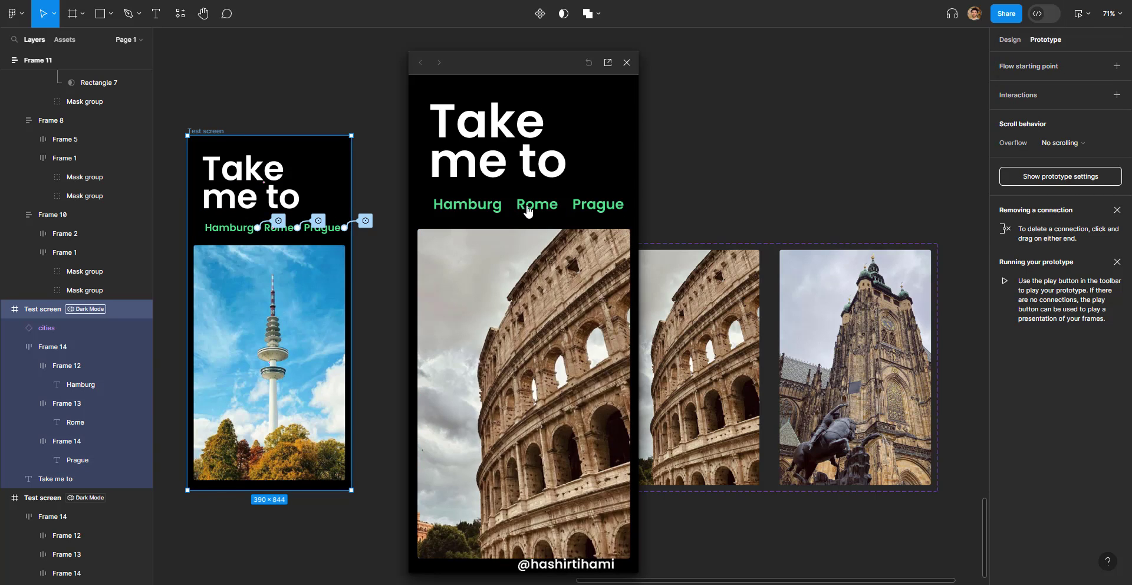
{"action": "left_click", "coordinate": [584, 205]}
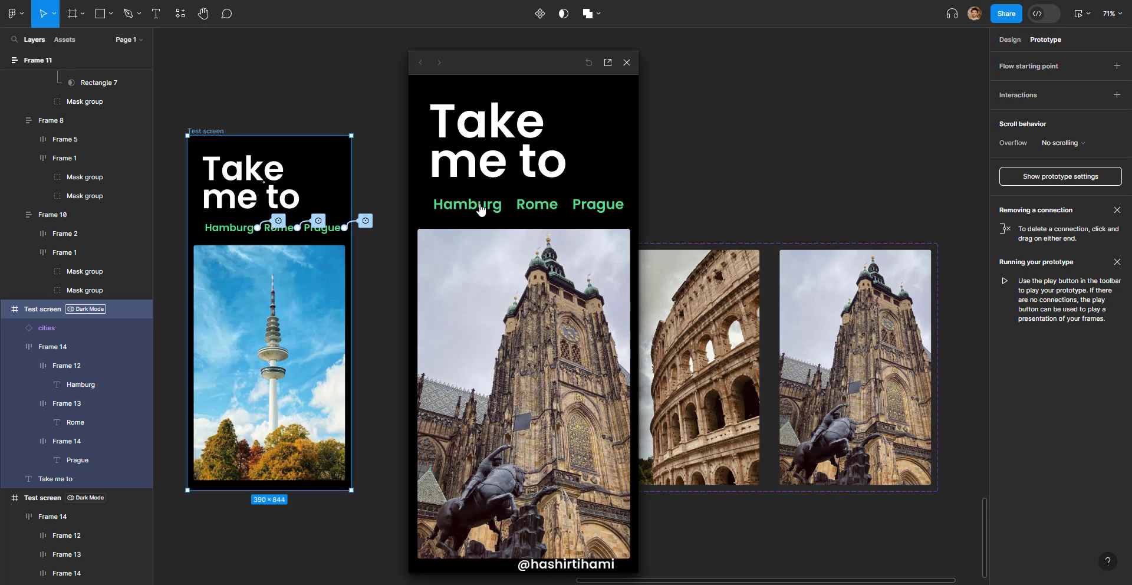
{"action": "left_click", "coordinate": [481, 207]}
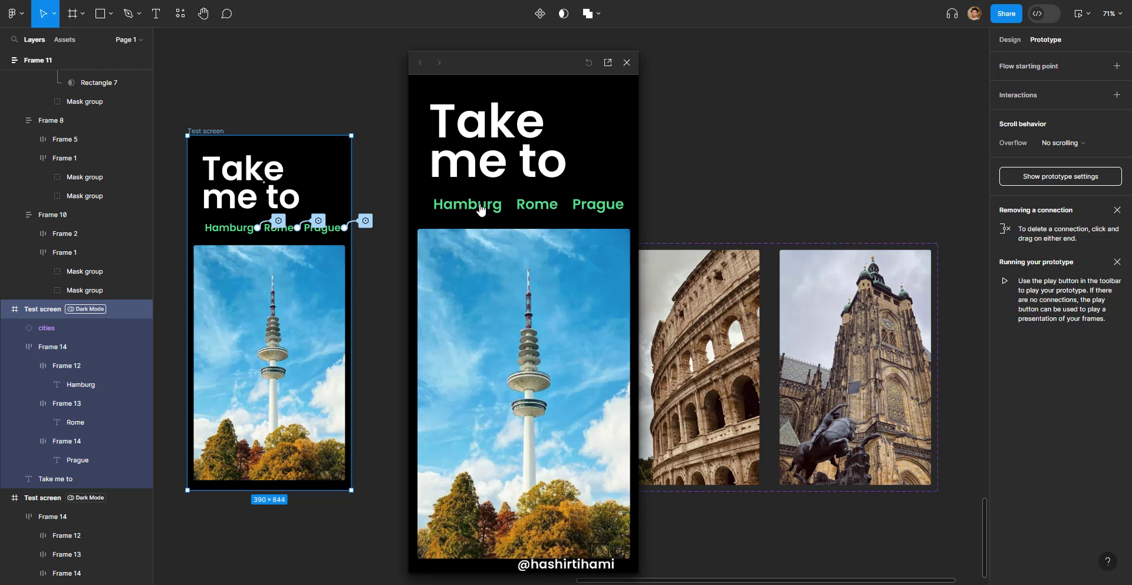
{"action": "left_click", "coordinate": [627, 63]}
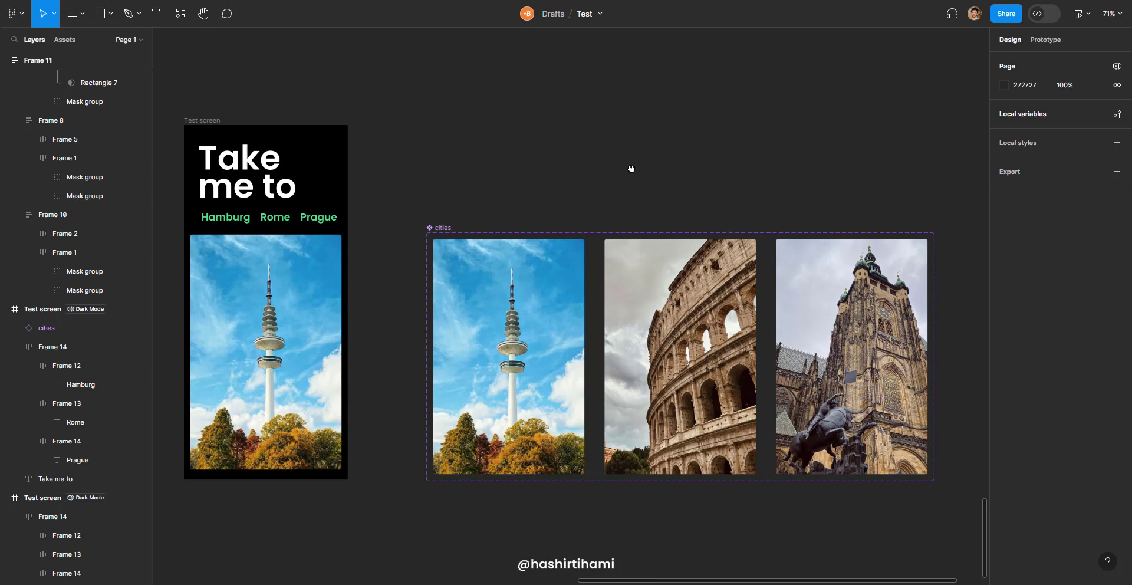
- Duplicate the Test screen below the original and delete the duplicate's image
{"action": "left_click_drag", "start_coordinate": [631, 168], "coordinate": [641, 166]}
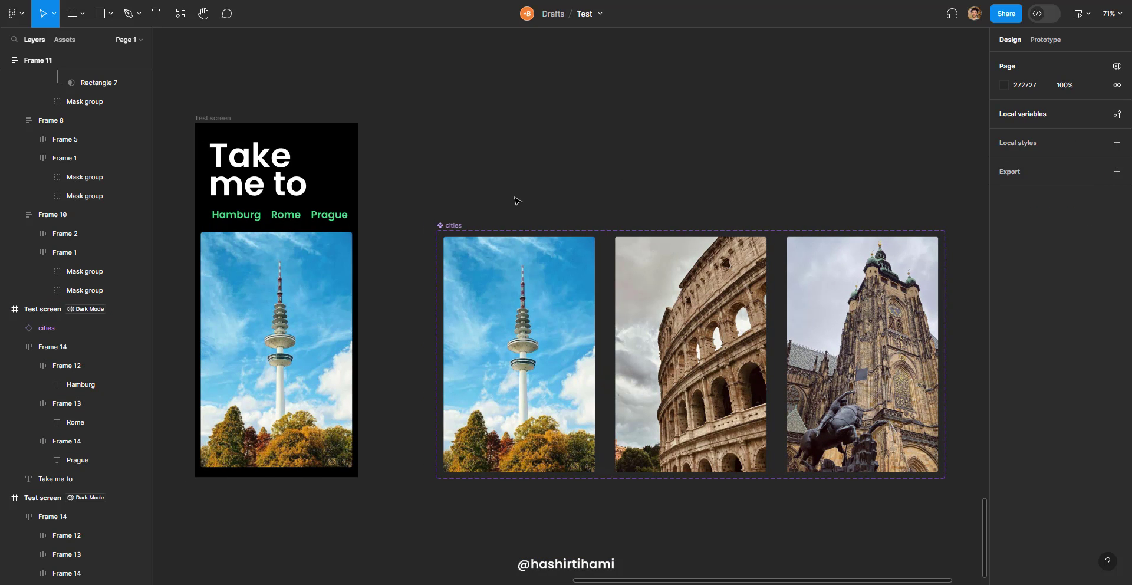
{"action": "scroll", "coordinate": [518, 201], "scroll_direction": "down", "scroll_amount": 2}
{"action": "left_click_drag", "start_coordinate": [354, 147], "coordinate": [445, 228]}
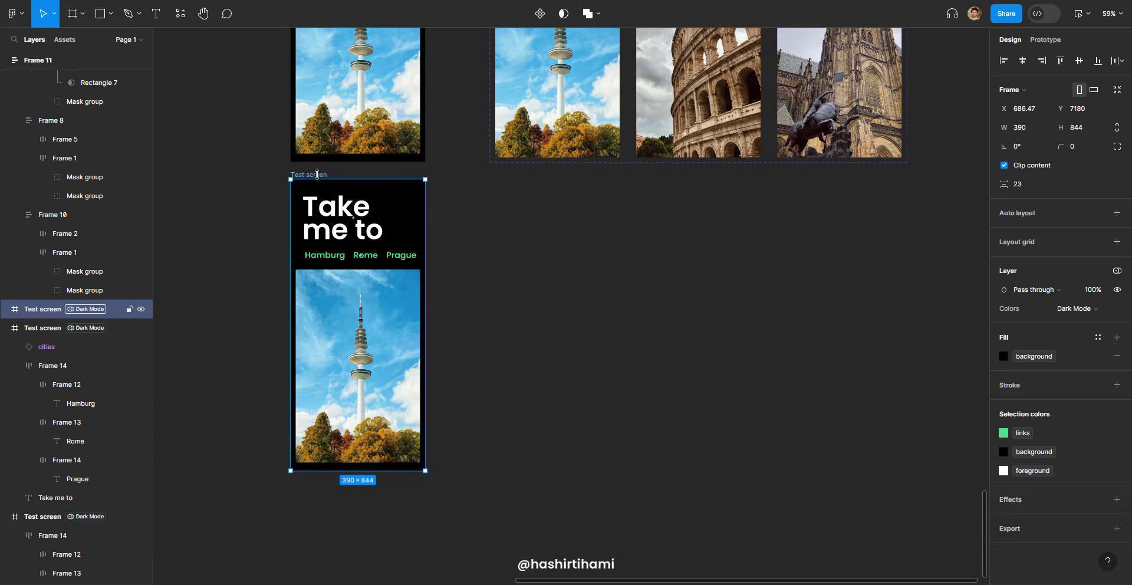
{"action": "left_click_drag", "start_coordinate": [317, 174], "coordinate": [316, 187]}
{"action": "left_click", "coordinate": [303, 344]}
{"action": "key", "text": "Delete"}
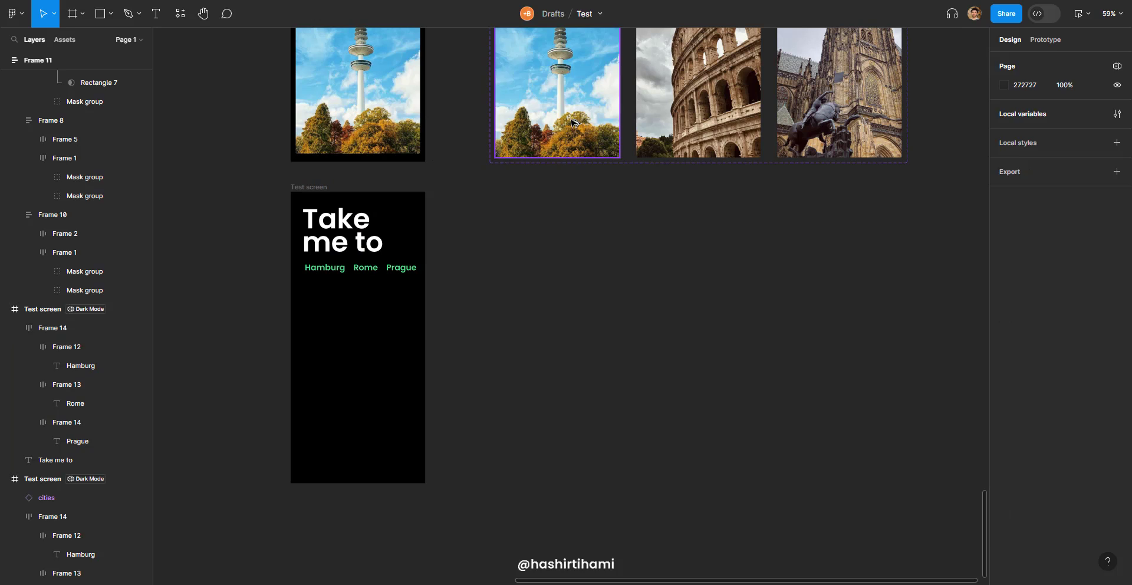
- Add a Hamburg variant copy, scale it to about 0.48x, and duplicate it into a 2×2 grid
{"action": "left_click_drag", "start_coordinate": [572, 122], "coordinate": [354, 411]}
{"action": "scroll", "coordinate": [354, 412], "scroll_direction": "up", "scroll_amount": 3}
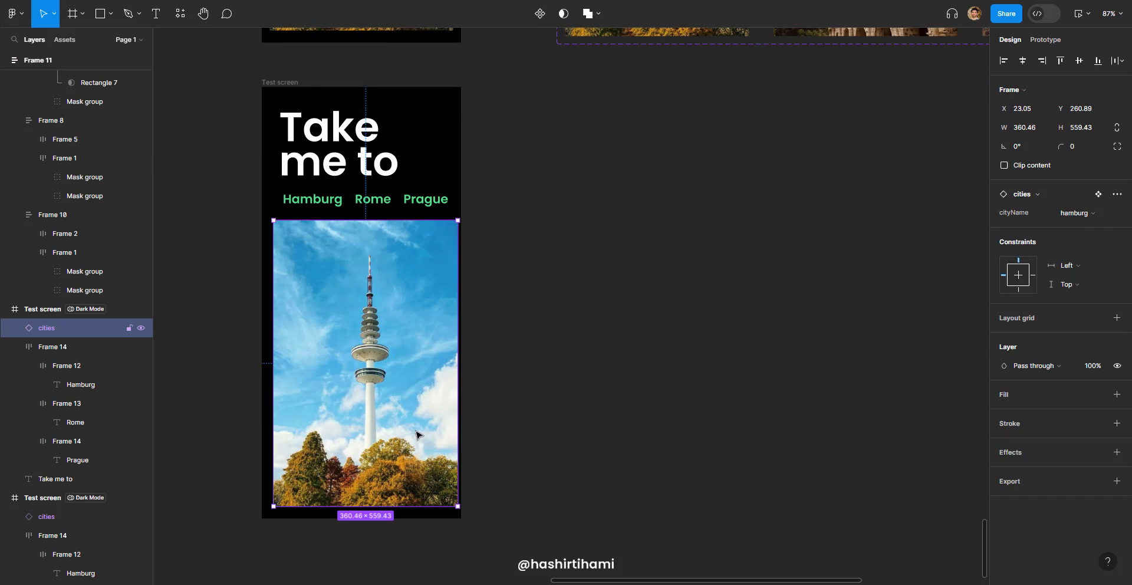
{"action": "key", "text": "k"}
{"action": "left_click_drag", "start_coordinate": [458, 506], "coordinate": [359, 332]}
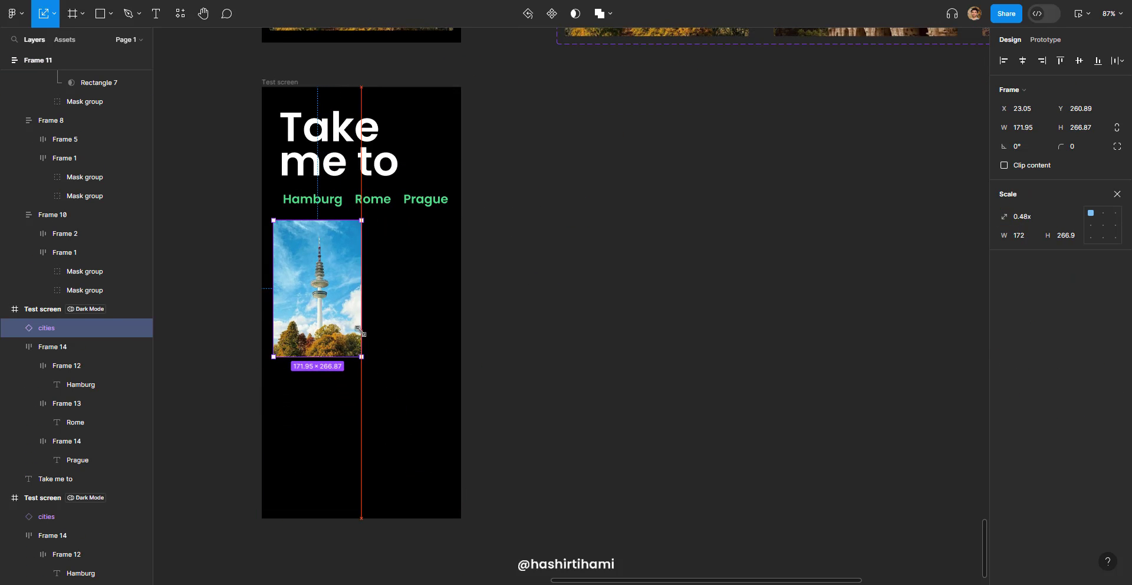
{"action": "left_click_drag", "start_coordinate": [314, 280], "coordinate": [332, 415]}
{"action": "left_click", "coordinate": [505, 342]}
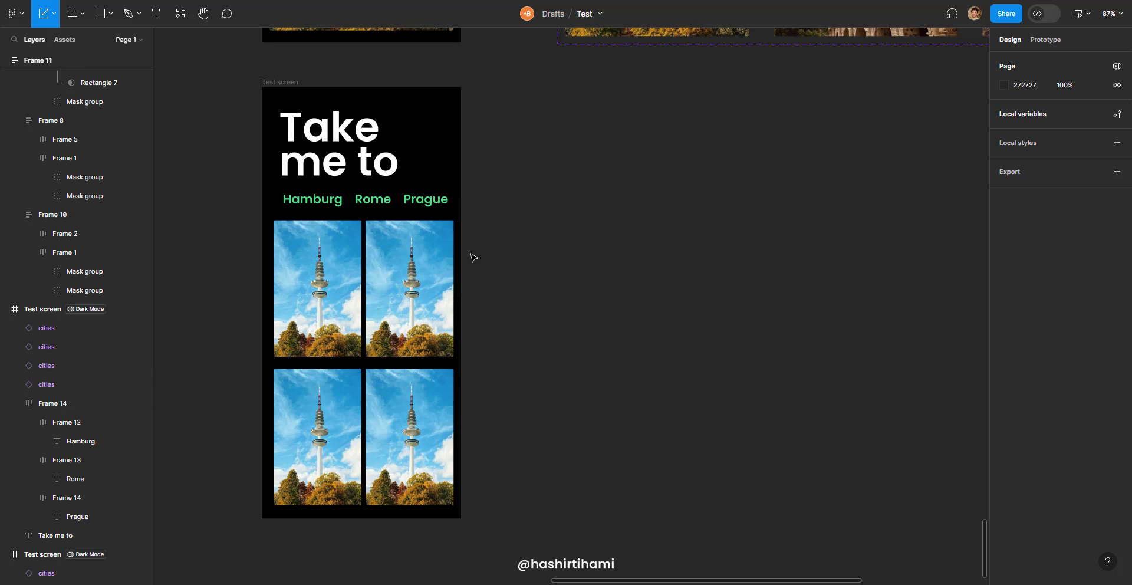
- Select the grid's cities instances and bind their cityName property to the cityName variable
{"action": "key", "text": "v"}
{"action": "left_click", "coordinate": [318, 289]}
{"action": "left_click", "coordinate": [409, 289], "text": "shift"}
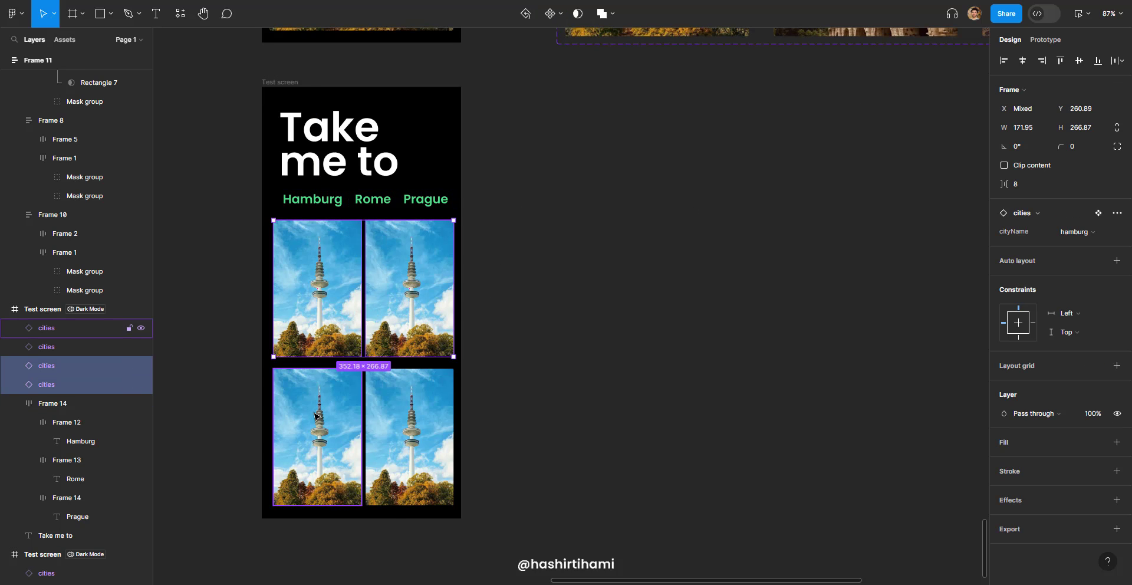
{"action": "left_click", "coordinate": [318, 437], "text": "shift"}
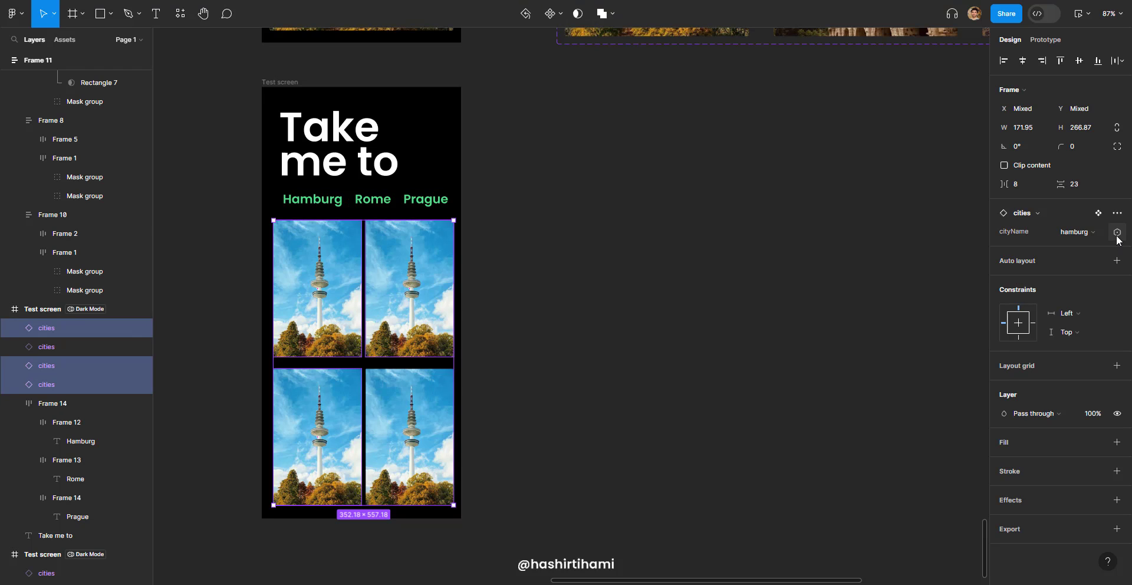
{"action": "left_click", "coordinate": [1117, 234]}
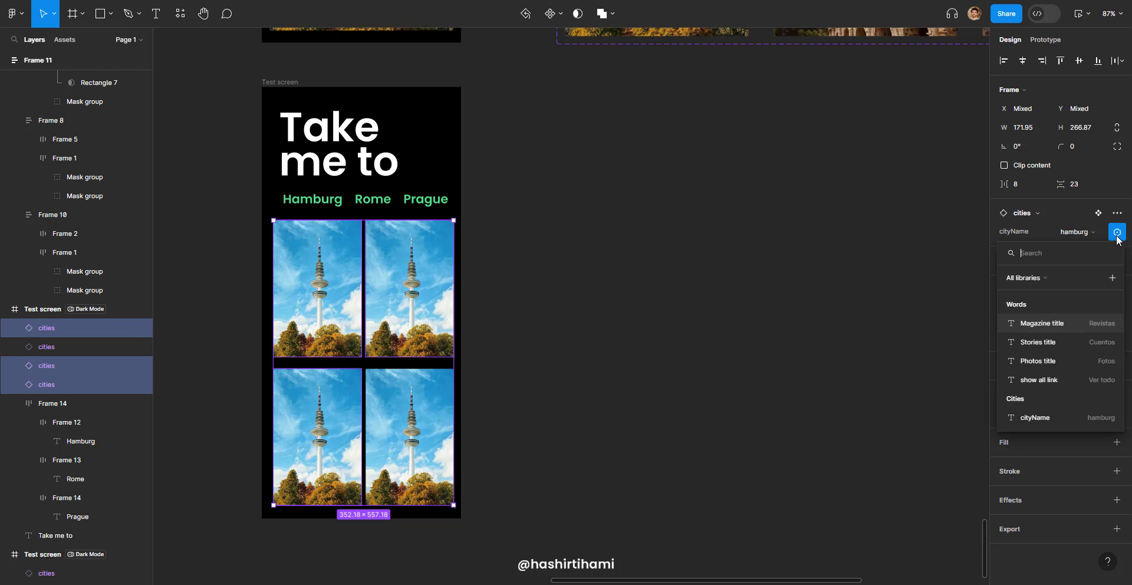
{"action": "left_click", "coordinate": [1048, 422]}
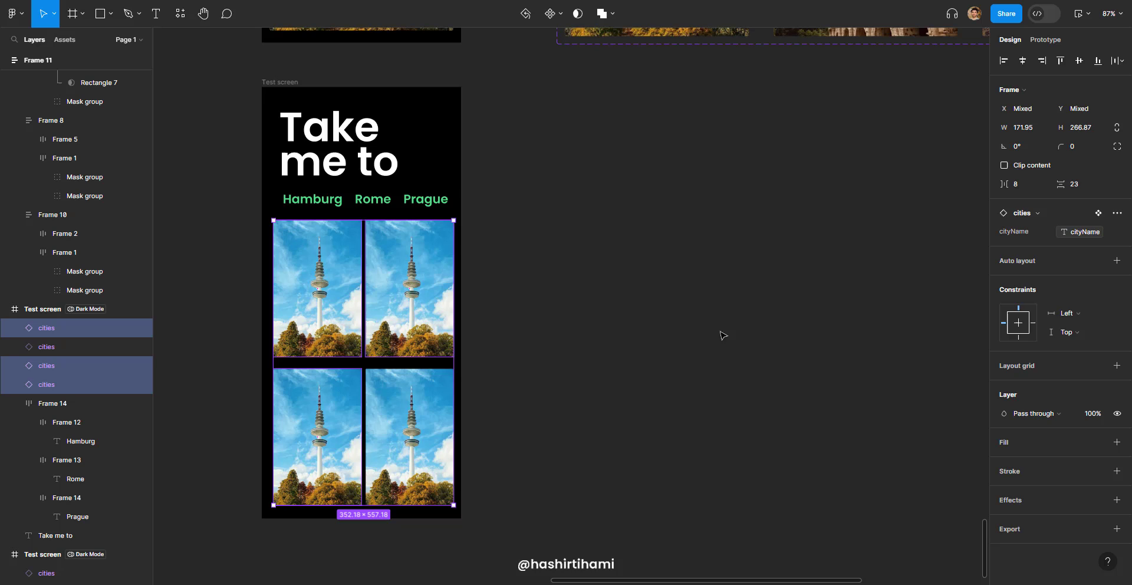
{"action": "left_click", "coordinate": [511, 256]}
{"action": "key", "text": "alt+9"}
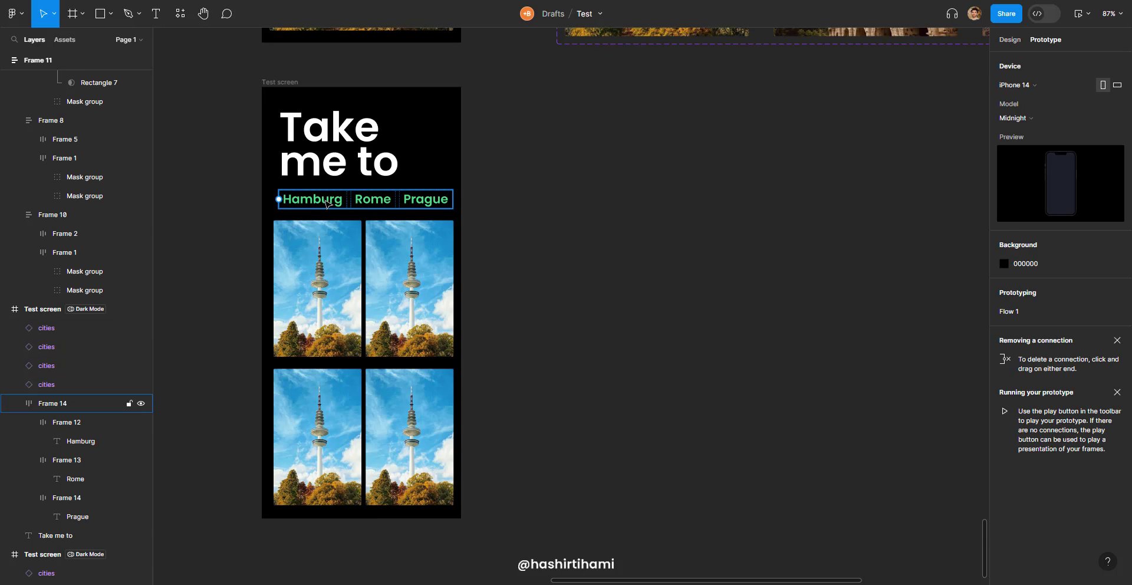
- Inspect the Hamburg link's On tap Set variable interaction
{"action": "double_click", "coordinate": [326, 201]}
{"action": "left_click", "coordinate": [368, 192]}
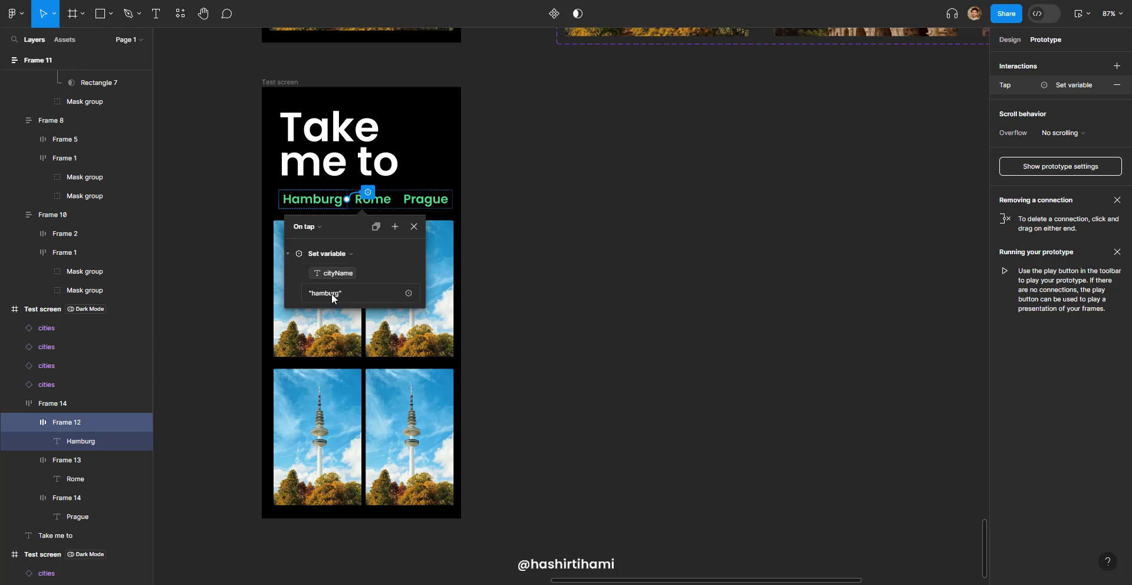
{"action": "left_click", "coordinate": [540, 262]}
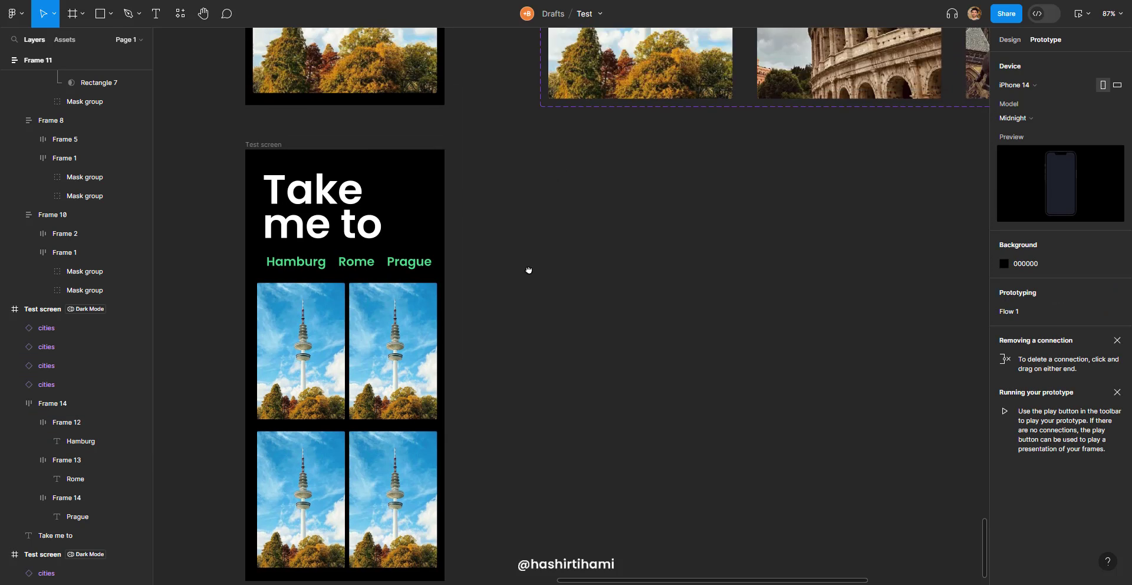
- Select the Hamburg variant and append 'e' to its cityName value, making 'hamburge'
{"action": "scroll", "coordinate": [531, 265], "scroll_direction": "up", "scroll_amount": 5}
{"action": "scroll", "coordinate": [530, 266], "scroll_direction": "right", "scroll_amount": 2}
{"action": "left_click", "coordinate": [554, 227]}
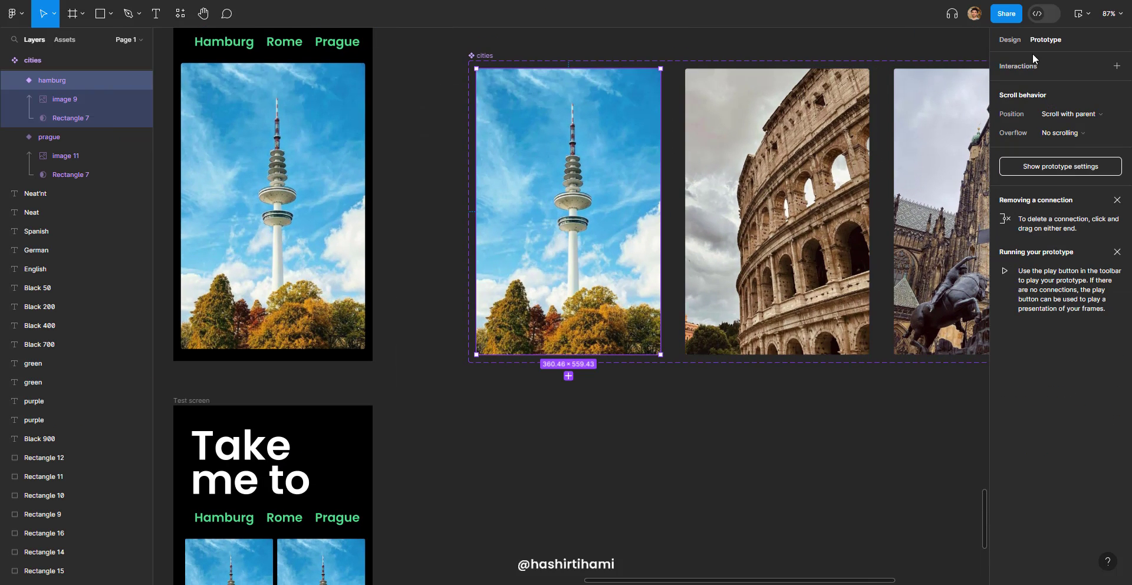
{"action": "left_click", "coordinate": [1009, 40]}
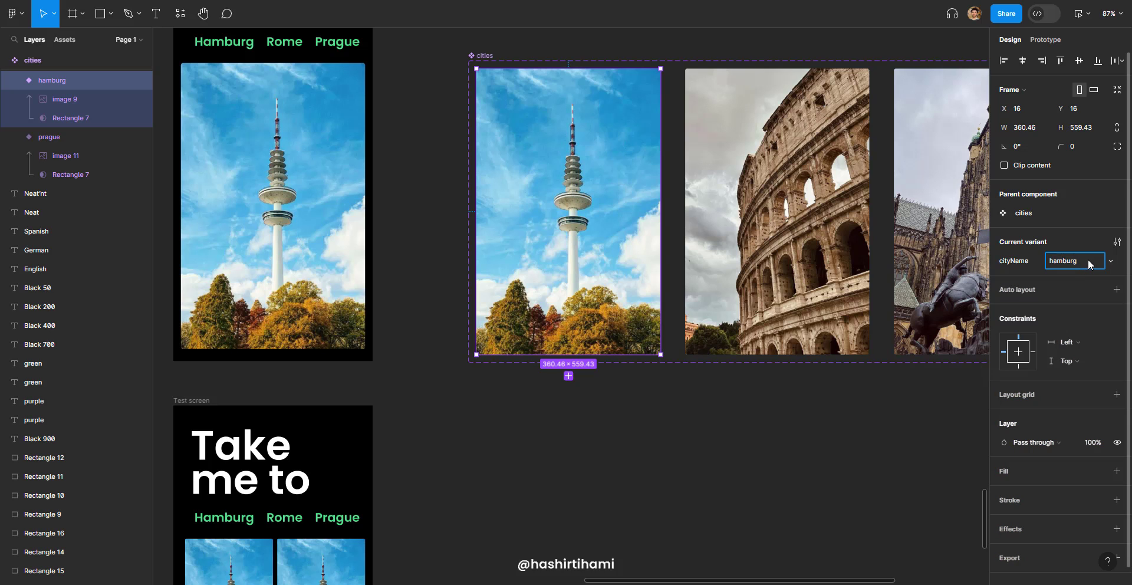
{"action": "type", "text": "e"}
{"action": "left_click", "coordinate": [696, 458]}
{"action": "left_click_drag", "start_coordinate": [669, 431], "coordinate": [792, 154]}
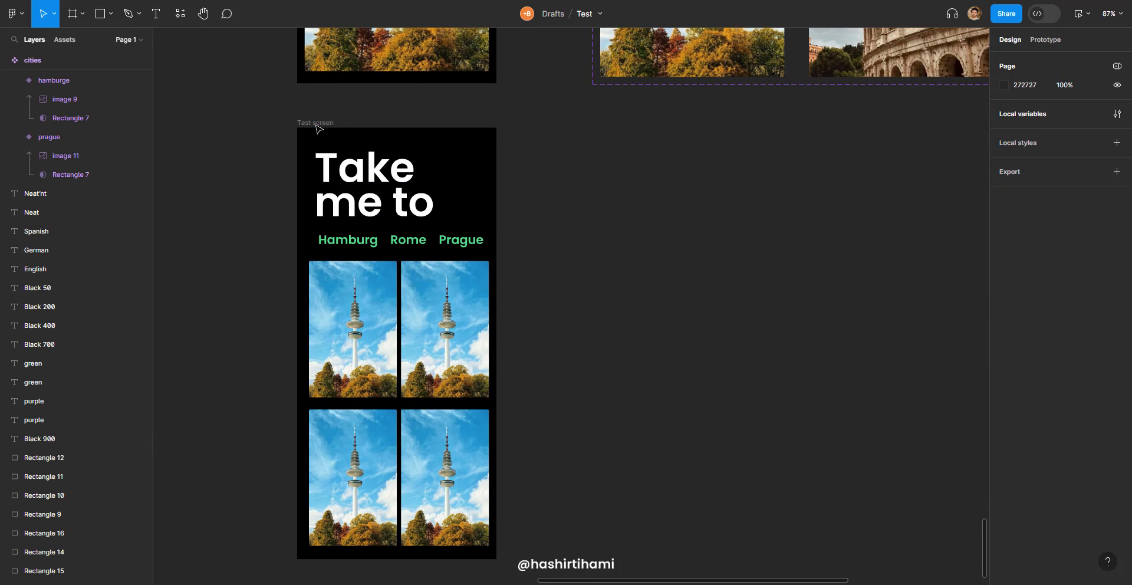
{"action": "left_click", "coordinate": [315, 122]}
{"action": "left_click", "coordinate": [1084, 13]}
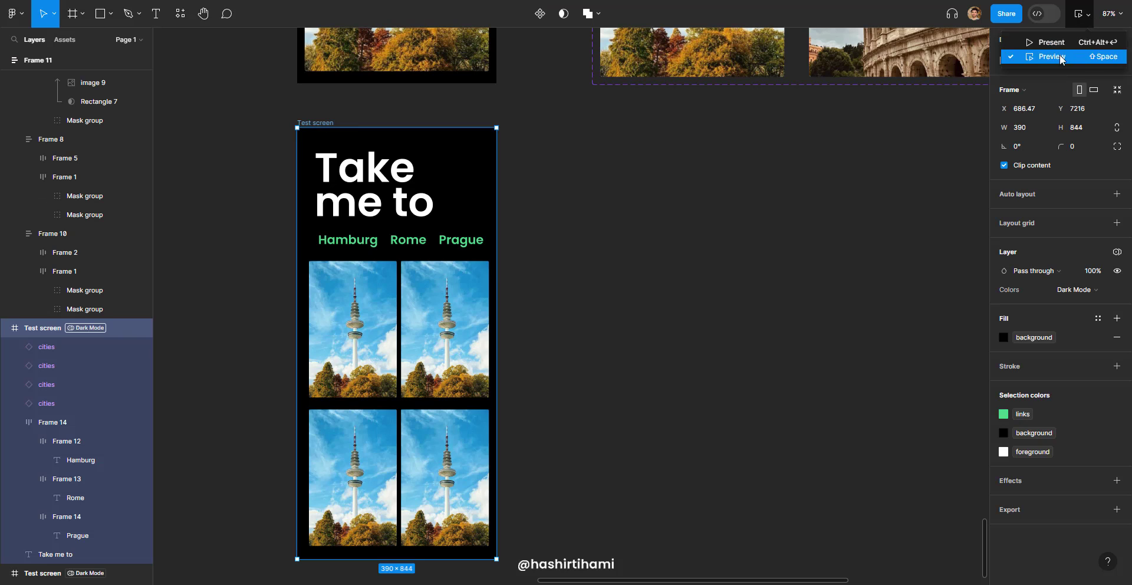
{"action": "left_click", "coordinate": [1052, 57]}
{"action": "left_click_drag", "start_coordinate": [442, 64], "coordinate": [762, 75]}
{"action": "left_click", "coordinate": [743, 216]}
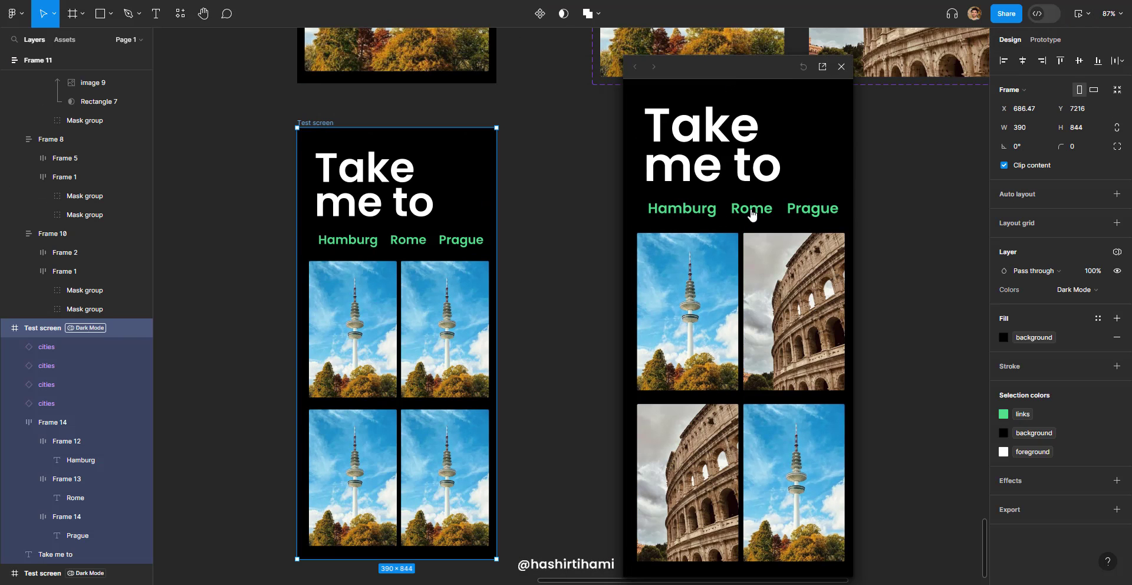
{"action": "left_click", "coordinate": [806, 217]}
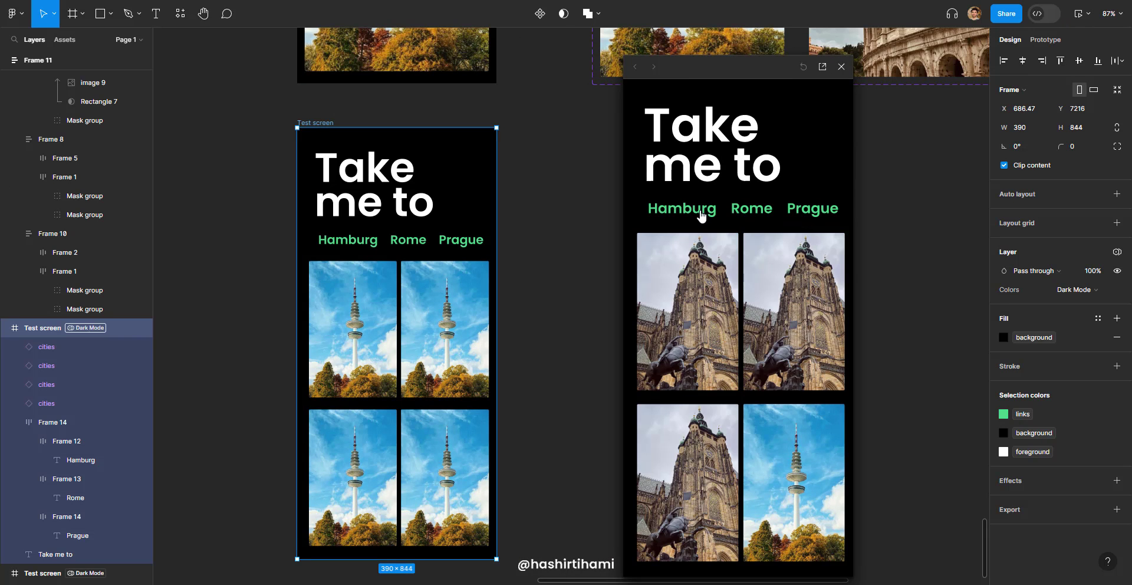
{"action": "left_click", "coordinate": [761, 213]}
{"action": "key", "text": "Escape"}
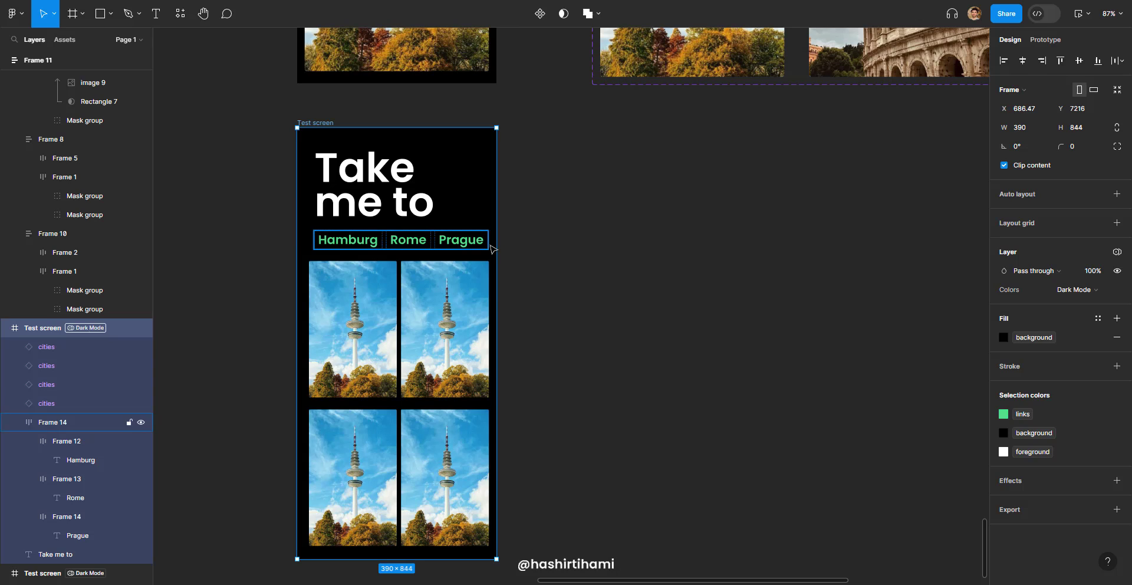
- Select the three grid city images, then the Hamburg link frame
{"action": "double_click", "coordinate": [370, 247]}
{"action": "left_click", "coordinate": [358, 335]}
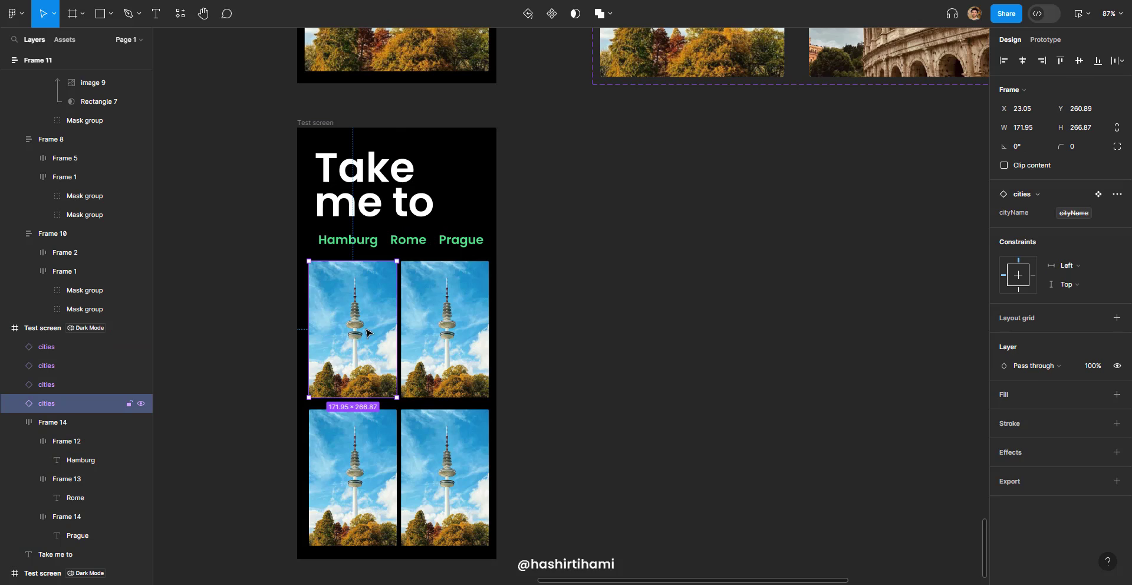
{"action": "left_click", "coordinate": [436, 324], "text": "shift"}
{"action": "left_click", "coordinate": [377, 441], "text": "shift"}
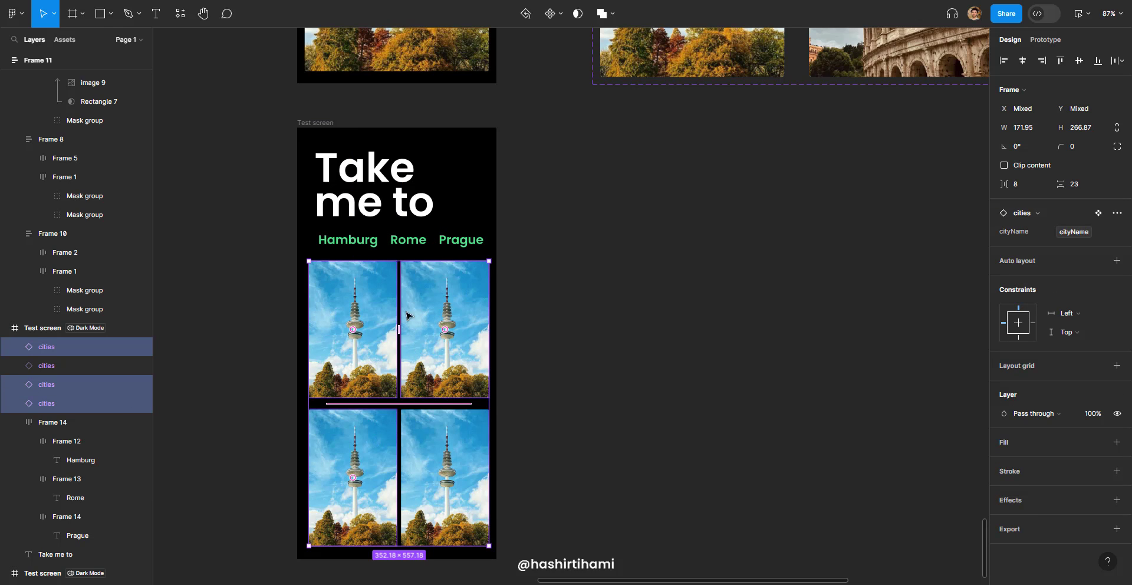
{"action": "left_click", "coordinate": [372, 247]}
{"action": "left_click", "coordinate": [372, 247]}
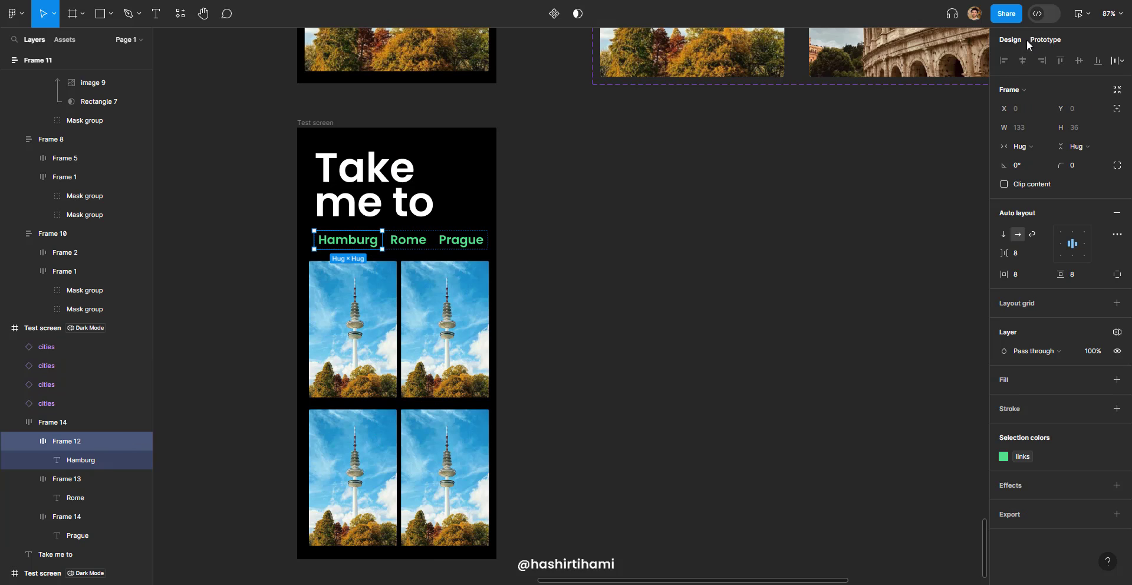
- Review the Hamburg link's Set variable tap action in the Prototype tab
{"action": "left_click", "coordinate": [1045, 40]}
{"action": "left_click_drag", "start_coordinate": [383, 240], "coordinate": [408, 240]}
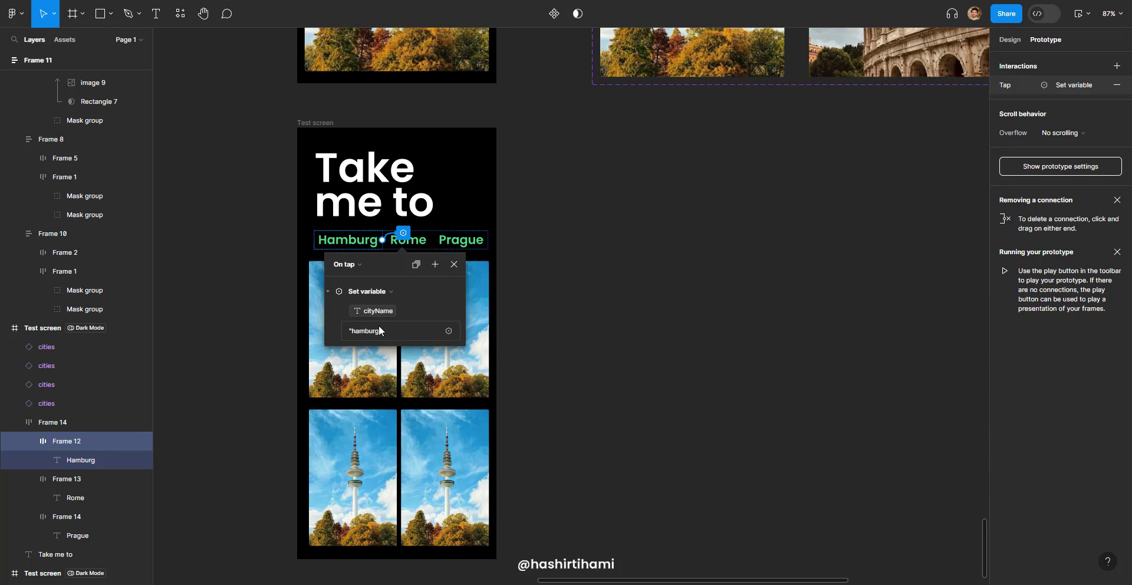
{"action": "left_click", "coordinate": [599, 299]}
{"action": "scroll", "coordinate": [547, 250], "scroll_direction": "down", "scroll_amount": 2}
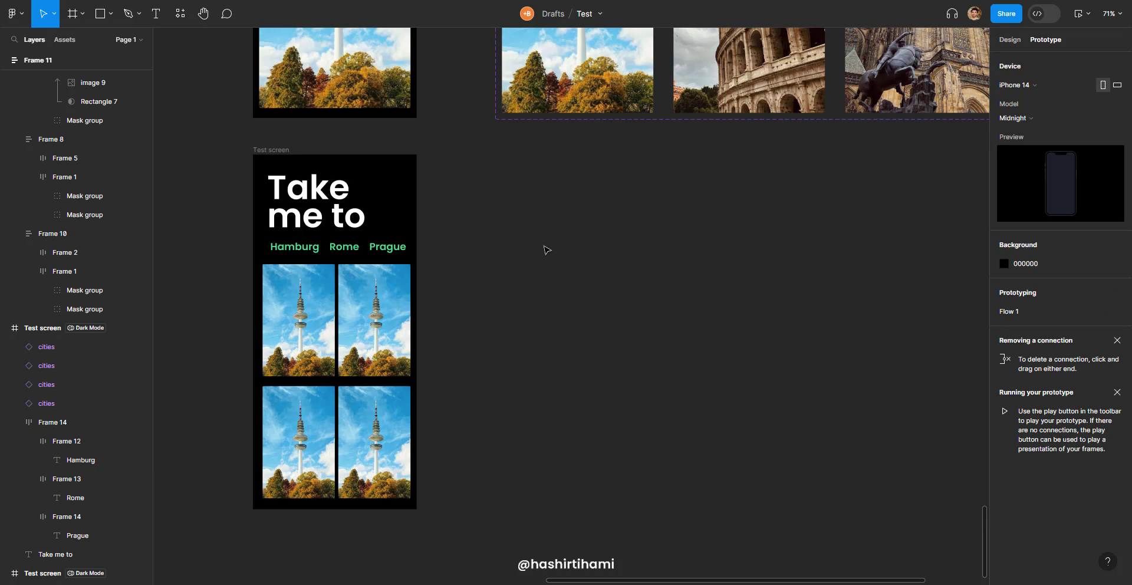